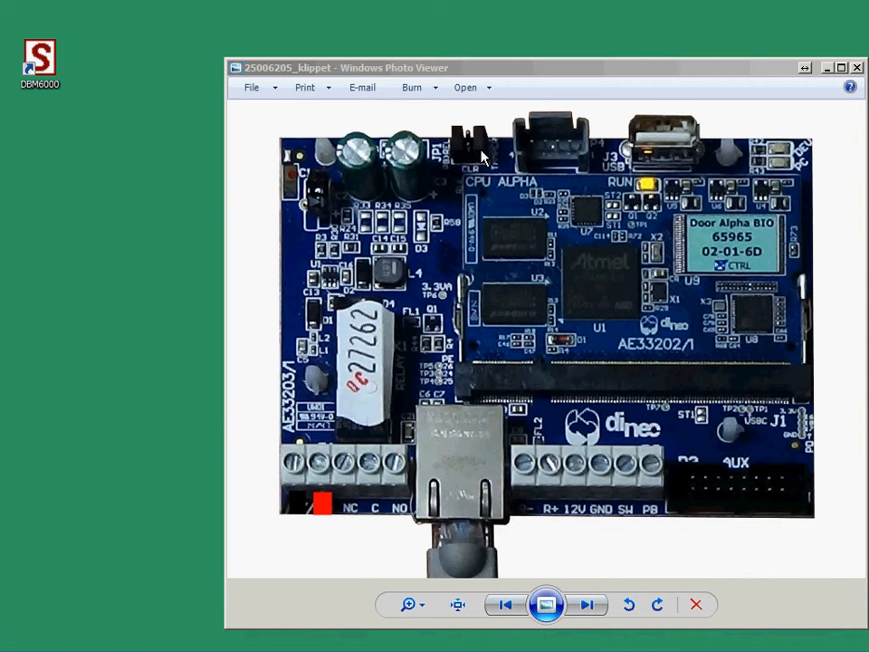
Step: Launch DBM6000 and accept the DBM6000_6202 ODBC data source settings
{"action": "double_click", "coordinate": [36, 56]}
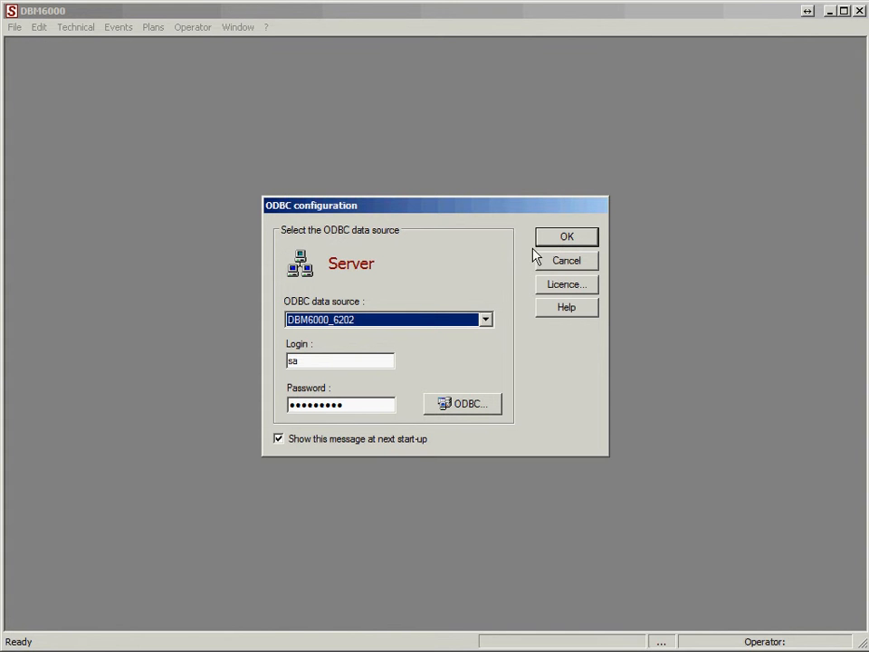
{"action": "left_click", "coordinate": [573, 240]}
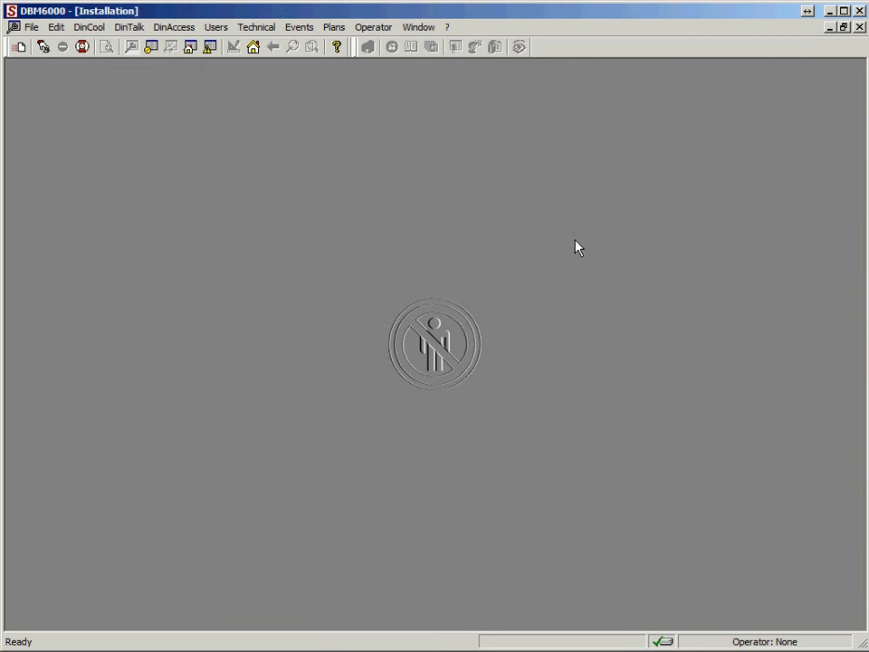
Step: Log in with the administrator operator login and its password
{"action": "left_click", "coordinate": [42, 47]}
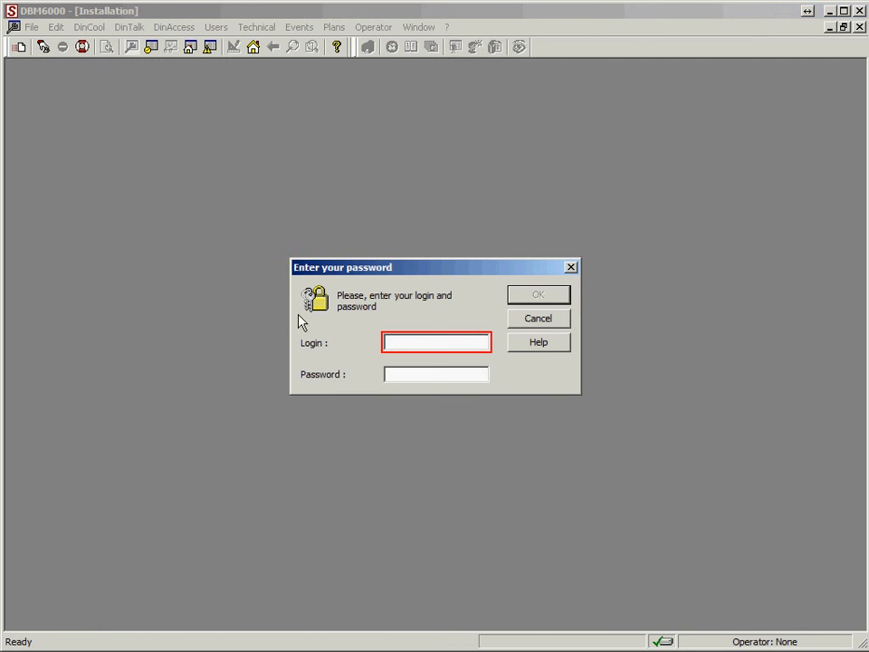
{"action": "type", "text": "ad"}
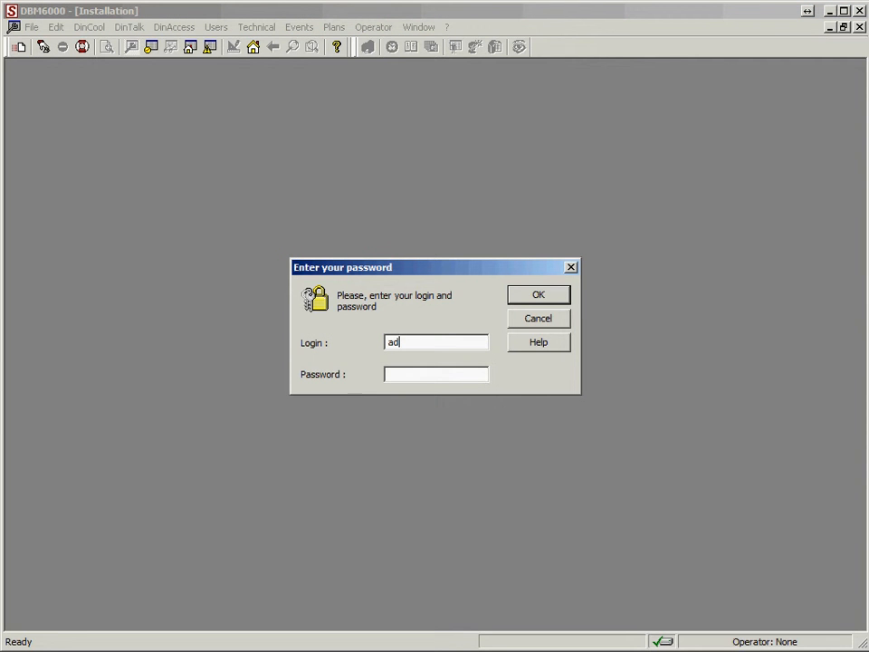
{"action": "type", "text": "ministrator*****"}
{"action": "left_click", "coordinate": [547, 298]}
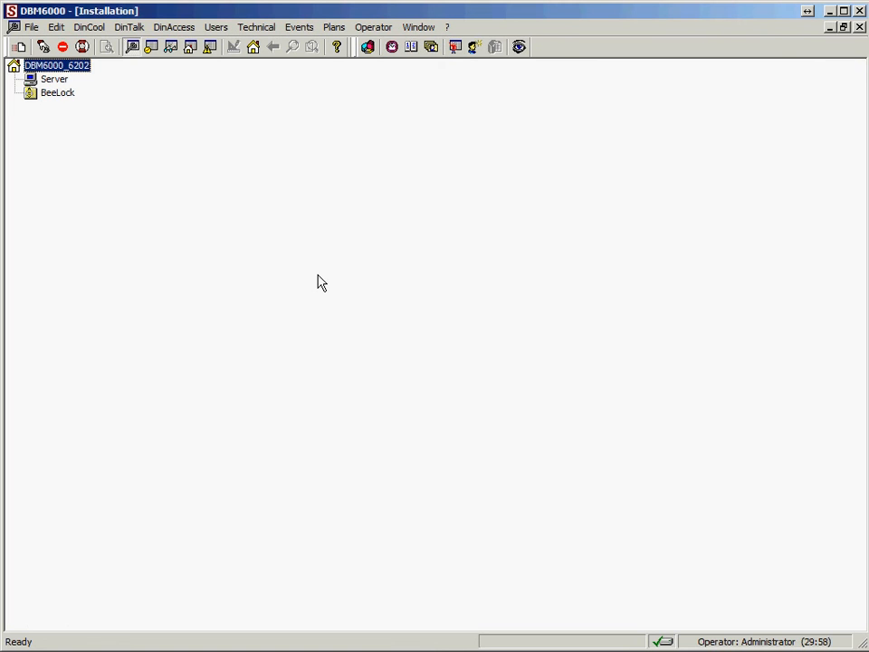
{"action": "left_click", "coordinate": [372, 27]}
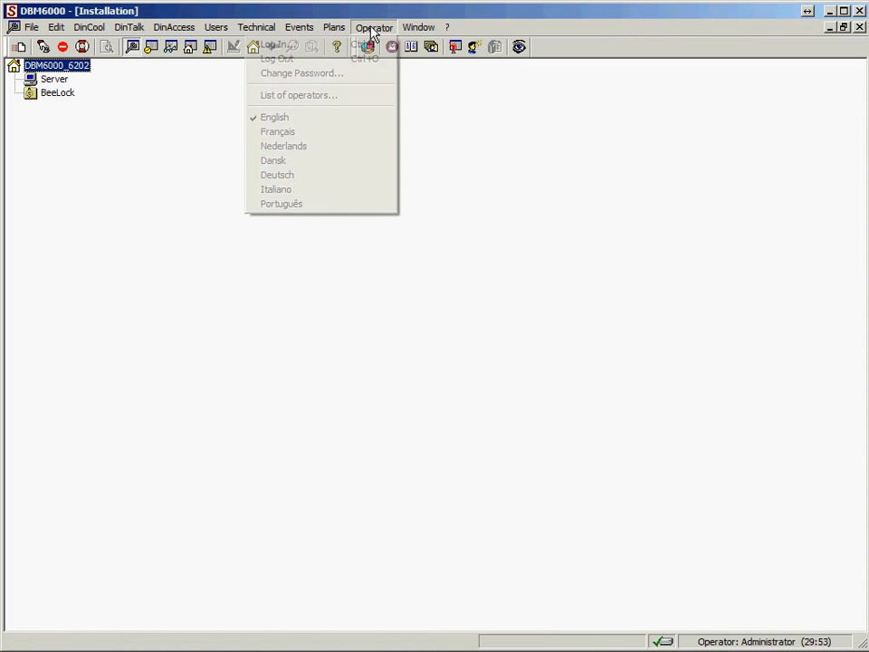
{"action": "left_click", "coordinate": [314, 102]}
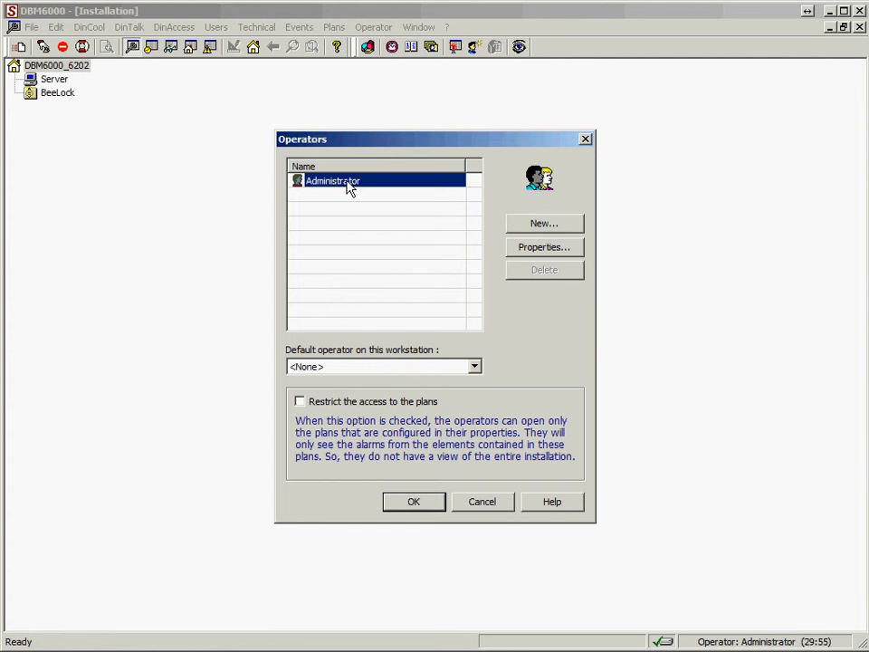
{"action": "left_click", "coordinate": [568, 253]}
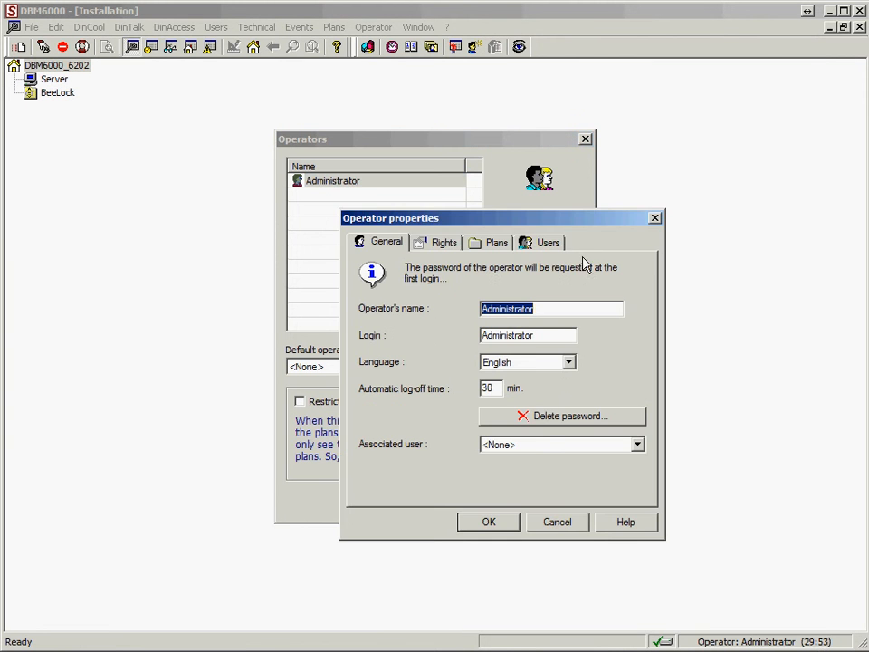
{"action": "left_click", "coordinate": [460, 244]}
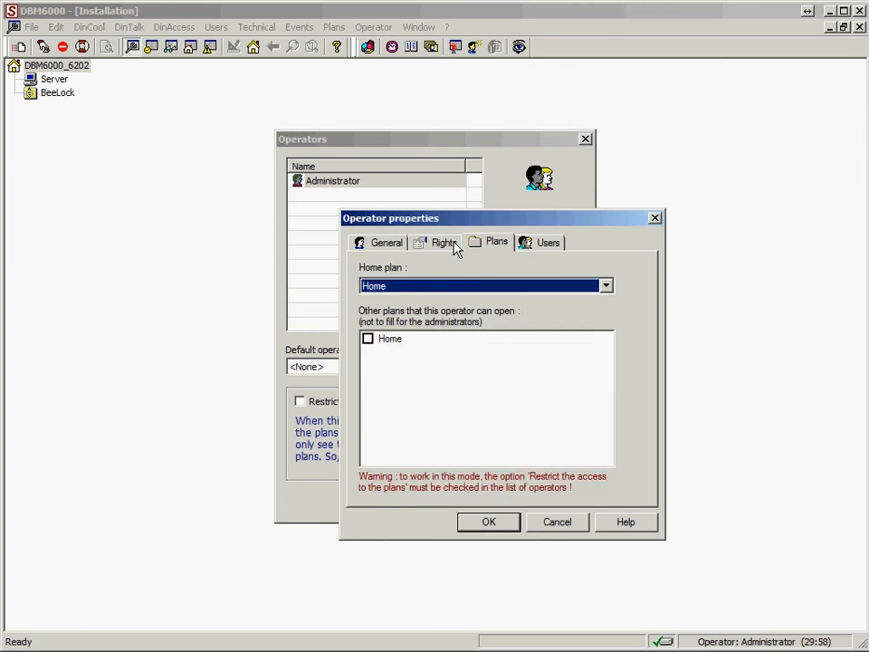
{"action": "left_click", "coordinate": [452, 244]}
{"action": "left_click", "coordinate": [546, 242]}
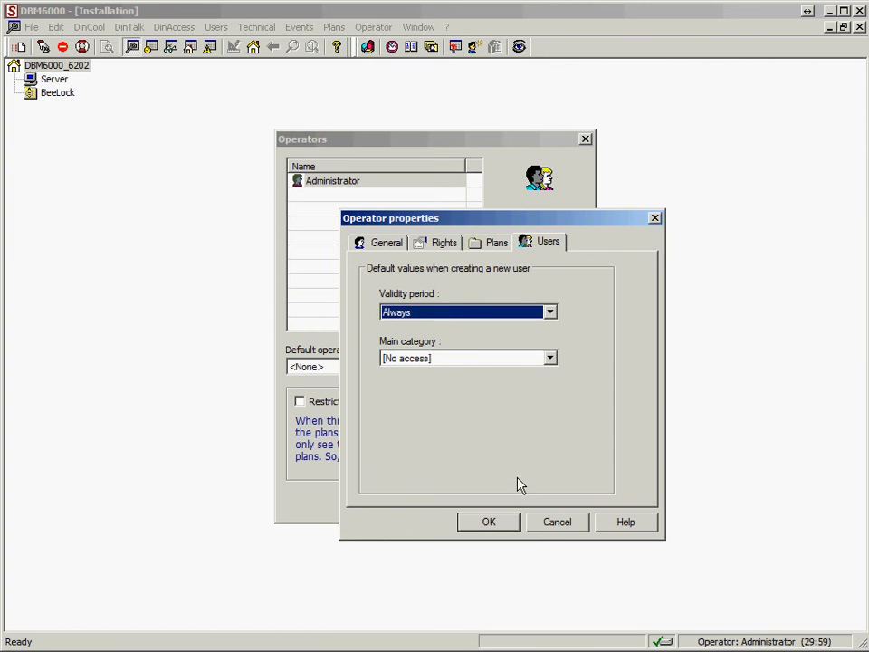
{"action": "left_click", "coordinate": [563, 523]}
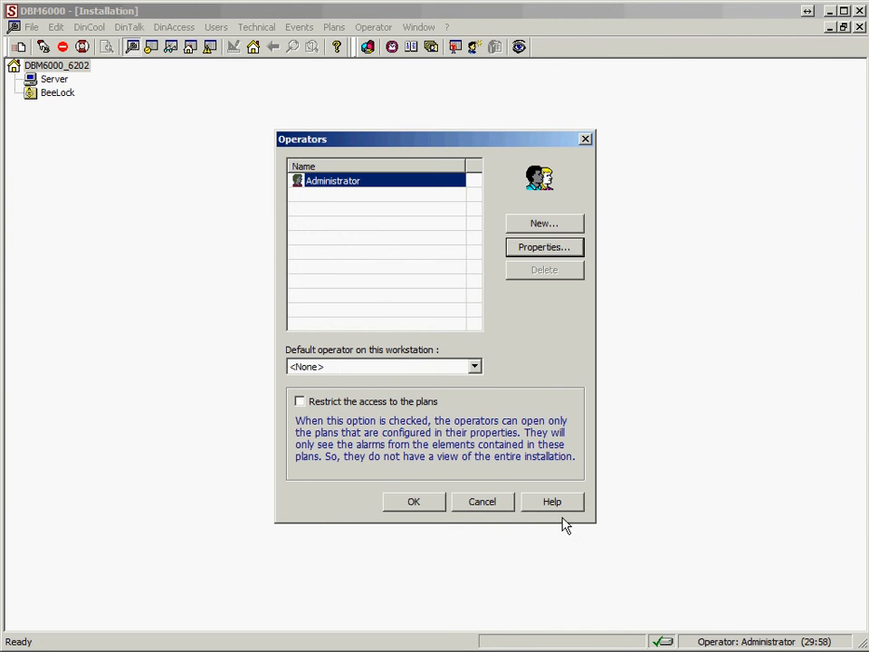
{"action": "left_click", "coordinate": [482, 501]}
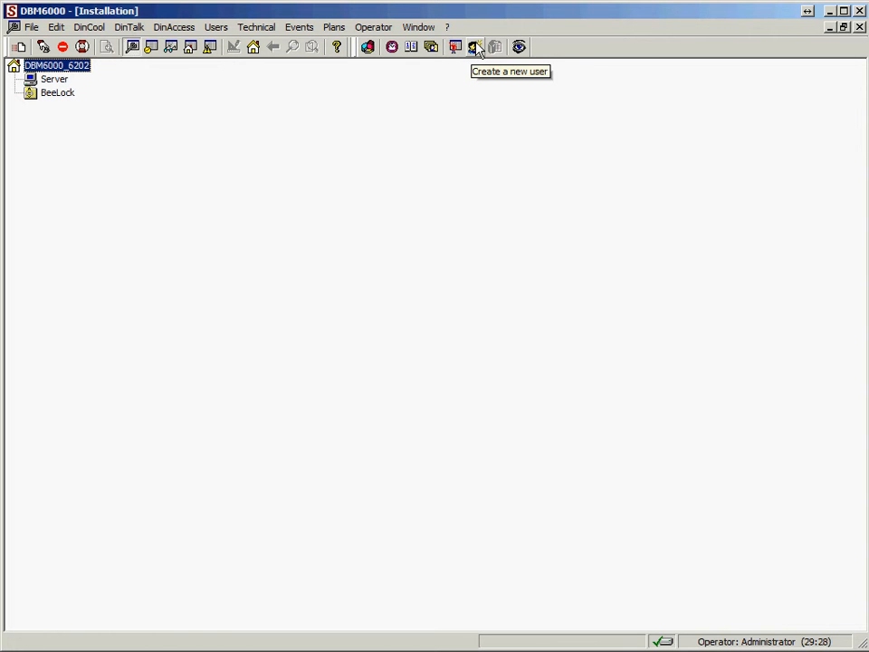
Step: Begin adding an IP connection to Server, with a Command Prompt centred on screen
{"action": "right_click", "coordinate": [52, 82]}
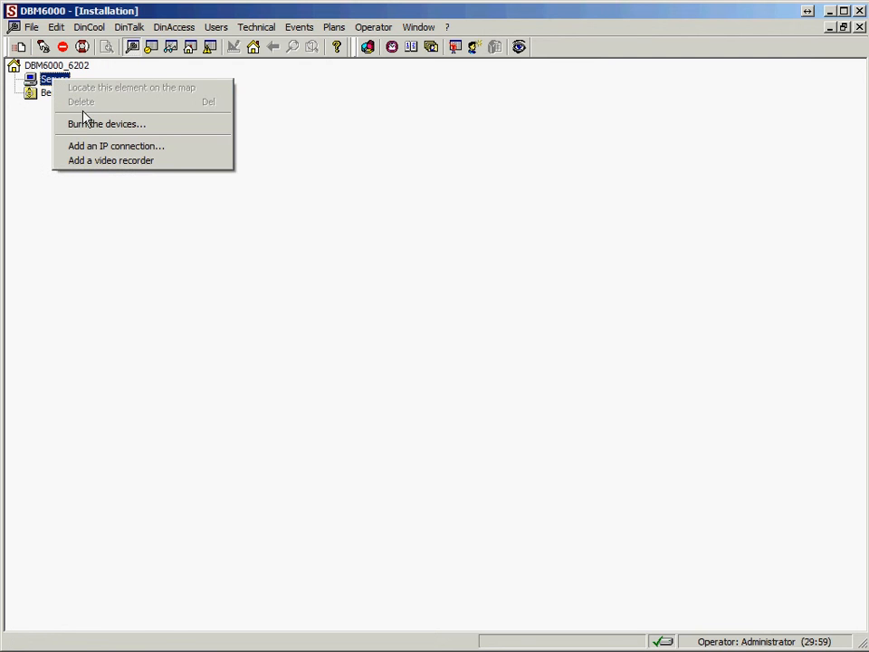
{"action": "left_click", "coordinate": [88, 148]}
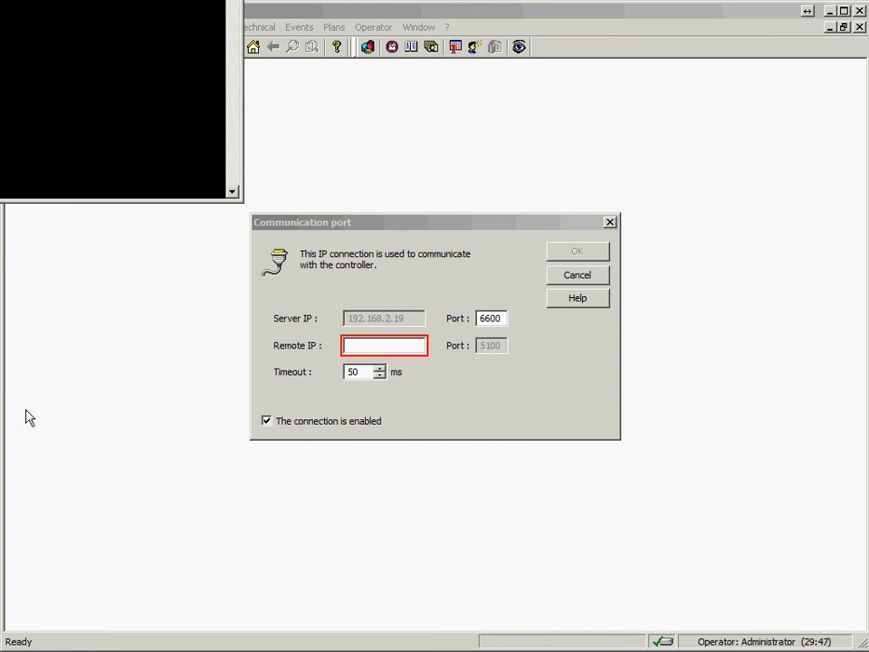
{"action": "left_click_drag", "start_coordinate": [0, 0], "coordinate": [465, 223]}
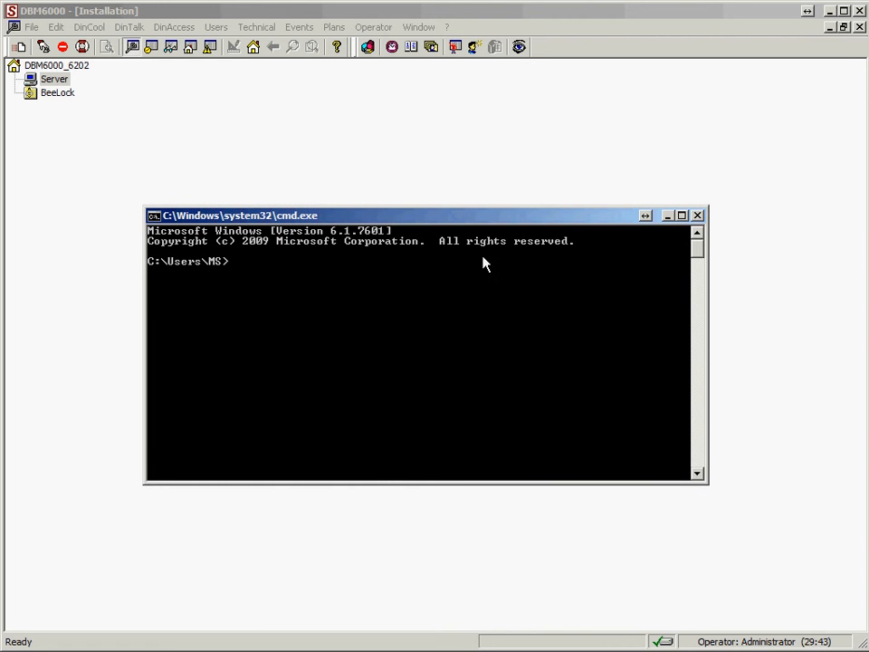
Step: Run ipconfig to show this PC's IPv4 address, 192.168.2.19
{"action": "type", "text": "pi"}
{"action": "key", "text": "BackSpace"}
{"action": "key", "text": "BackSpace"}
{"action": "type", "text": "ipcinfig"}
{"action": "key", "text": "Return"}
{"action": "type", "text": "ipconfig"}
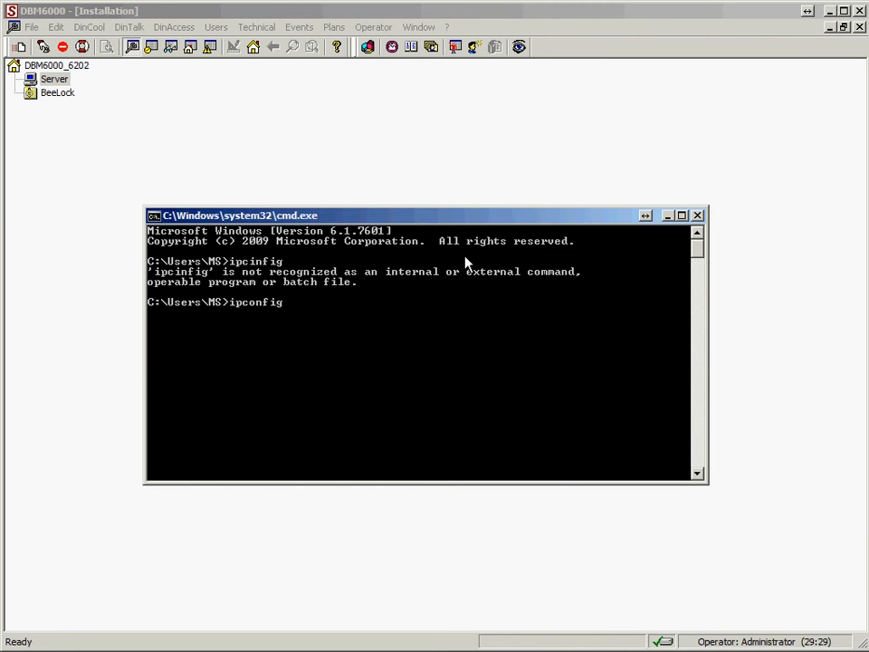
{"action": "key", "text": "Return"}
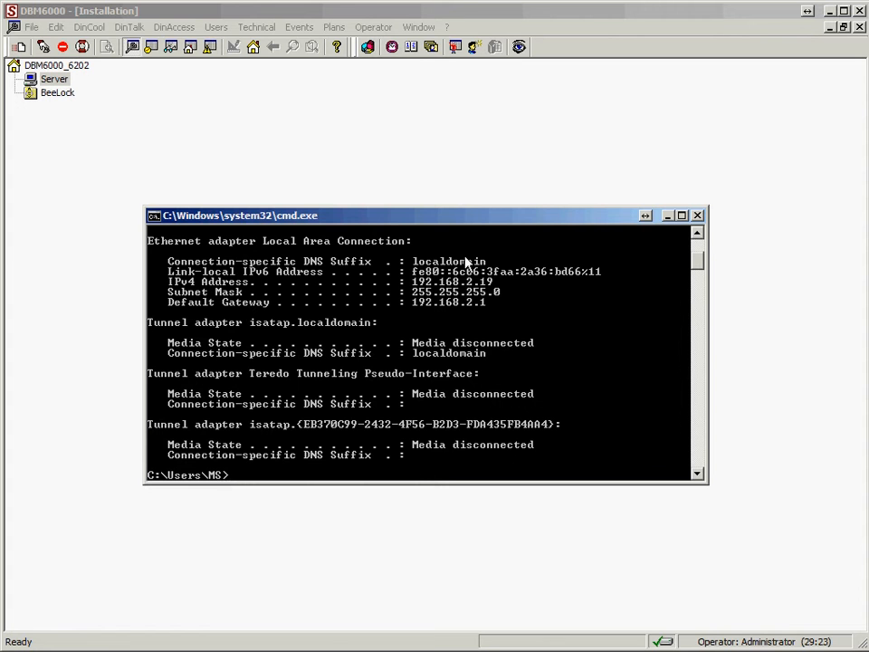
Step: Ping 192.168.2.50, which reports destination host unreachable, then close Command Prompt
{"action": "type", "text": "ping 192.168.2.50"}
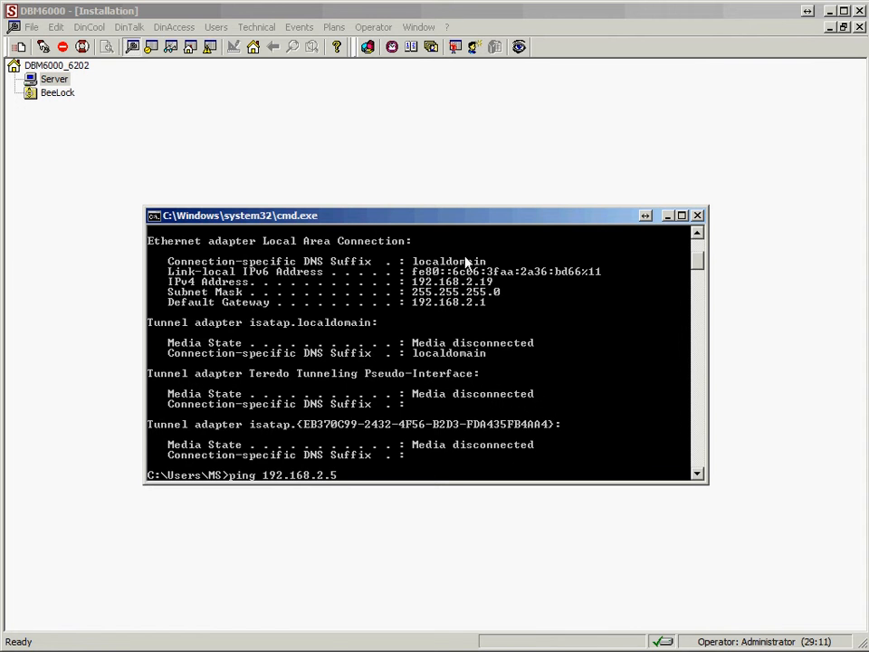
{"action": "key", "text": "Return"}
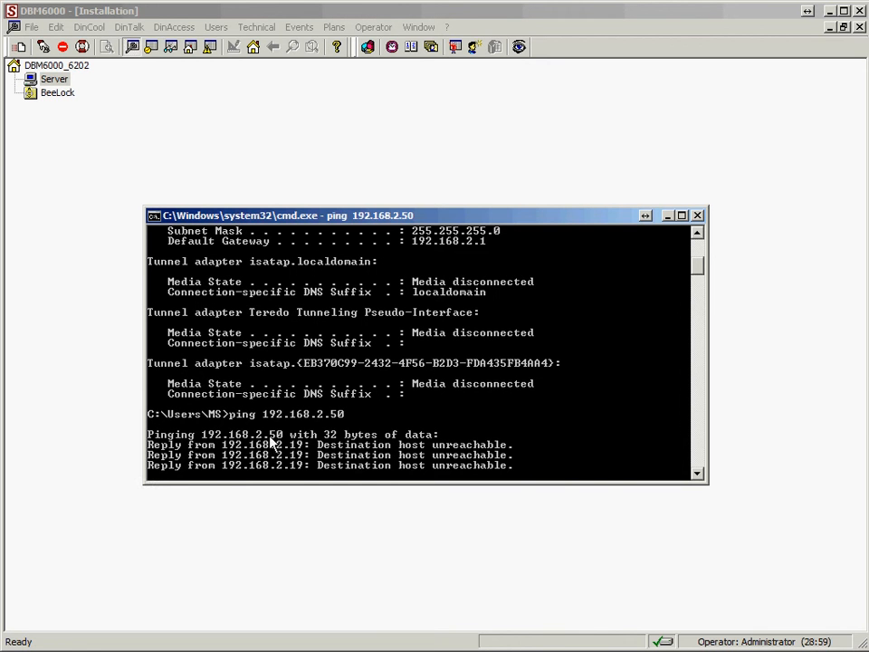
{"action": "left_click", "coordinate": [697, 216]}
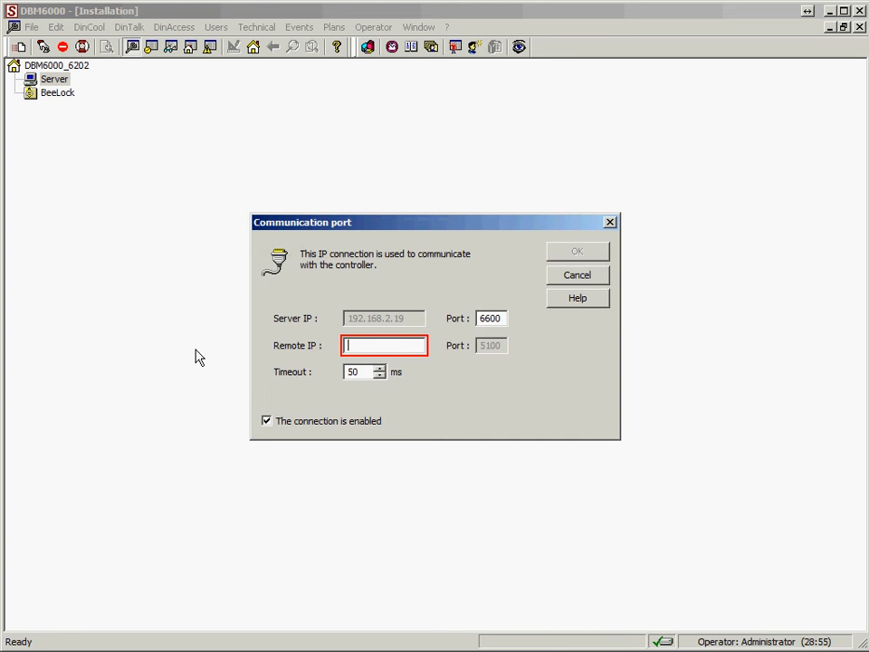
Step: Set the remote IP to 192.168.2.50, port 5100, for the Server's Ethernet connection
{"action": "type", "text": "192.168.2.50"}
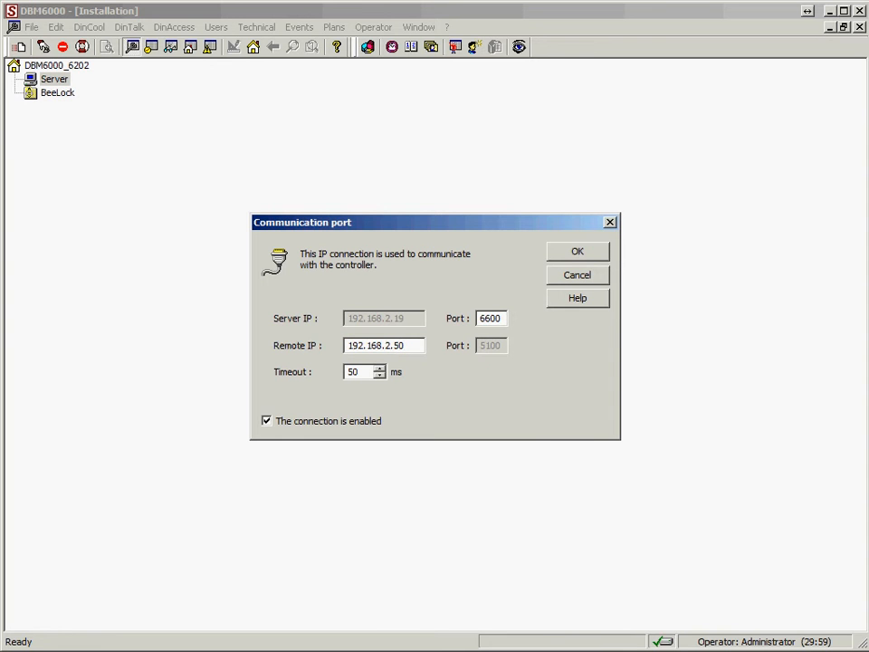
{"action": "left_click", "coordinate": [562, 258]}
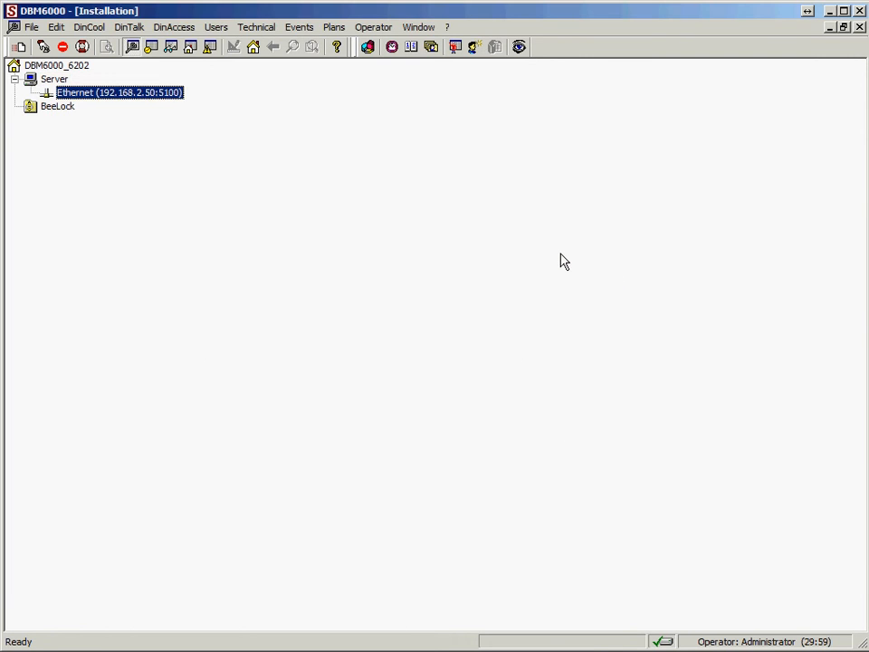
{"action": "right_click", "coordinate": [147, 95]}
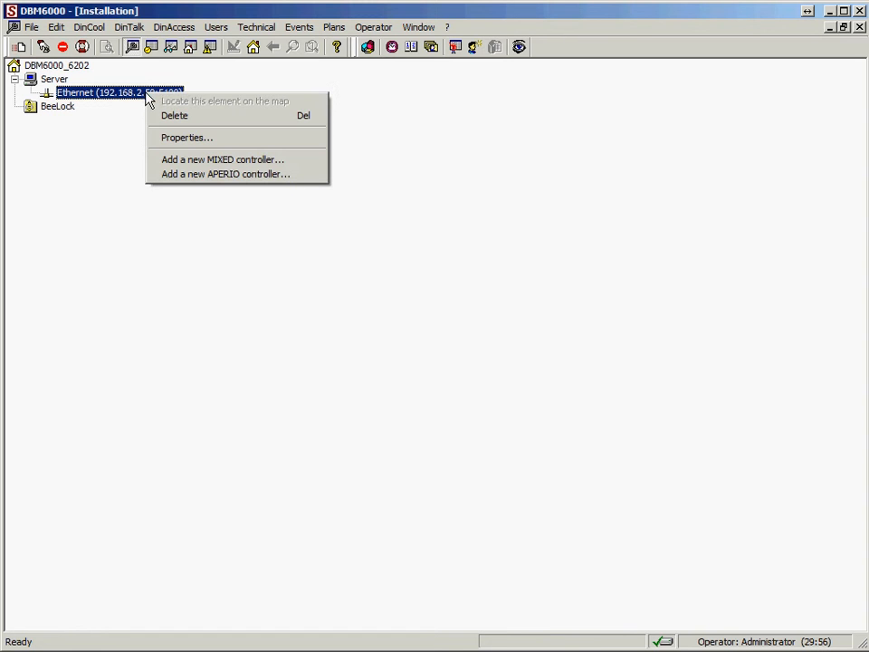
Step: Add a MIXED controller named Master with serial 65965, read from the board photo
{"action": "left_click", "coordinate": [174, 163]}
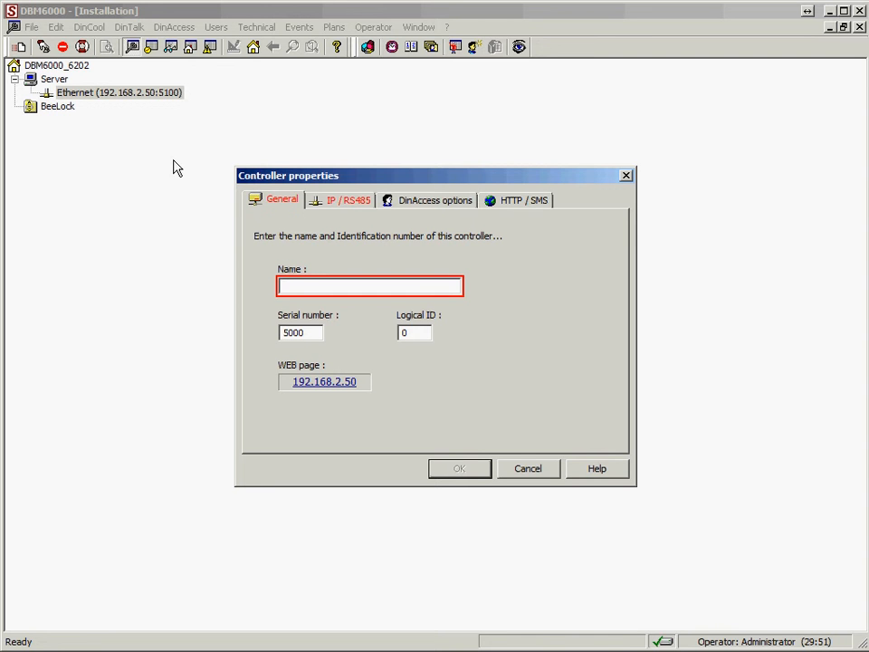
{"action": "type", "text": "M"}
{"action": "type", "text": "aster"}
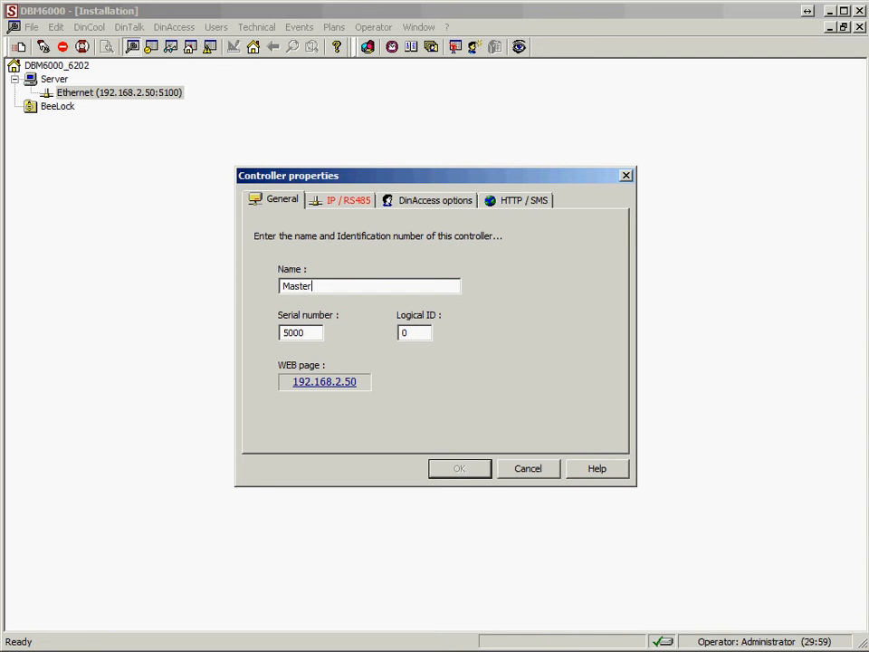
{"action": "key", "text": "Tab"}
{"action": "key", "text": "alt+Tab"}
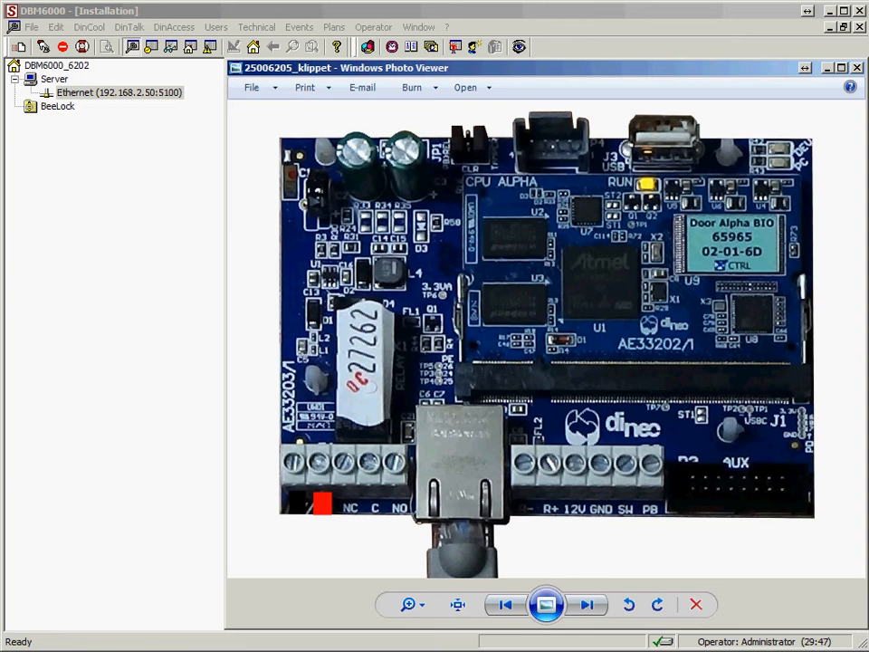
{"action": "left_click", "coordinate": [169, 460]}
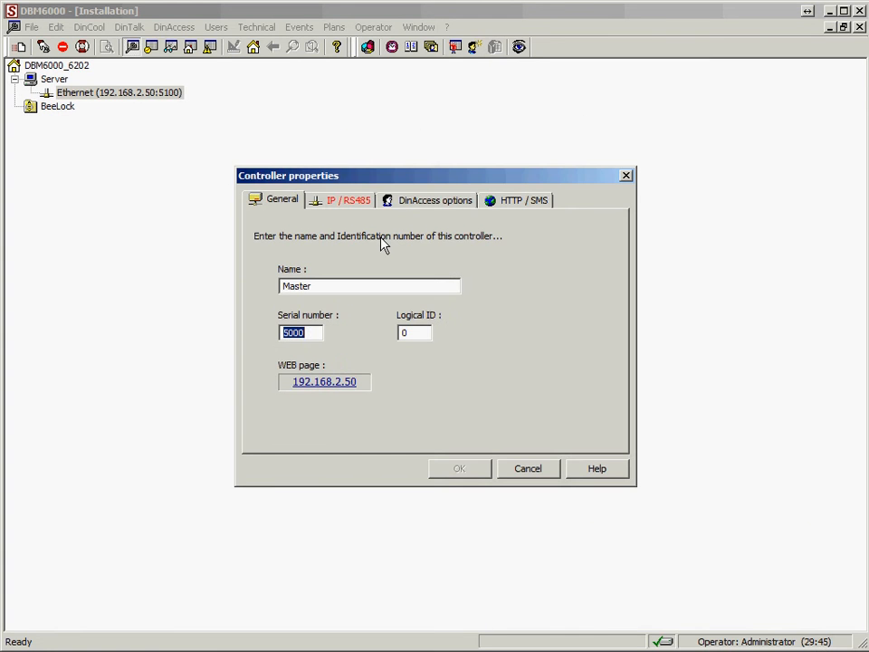
{"action": "type", "text": "65965"}
{"action": "left_click", "coordinate": [349, 202]}
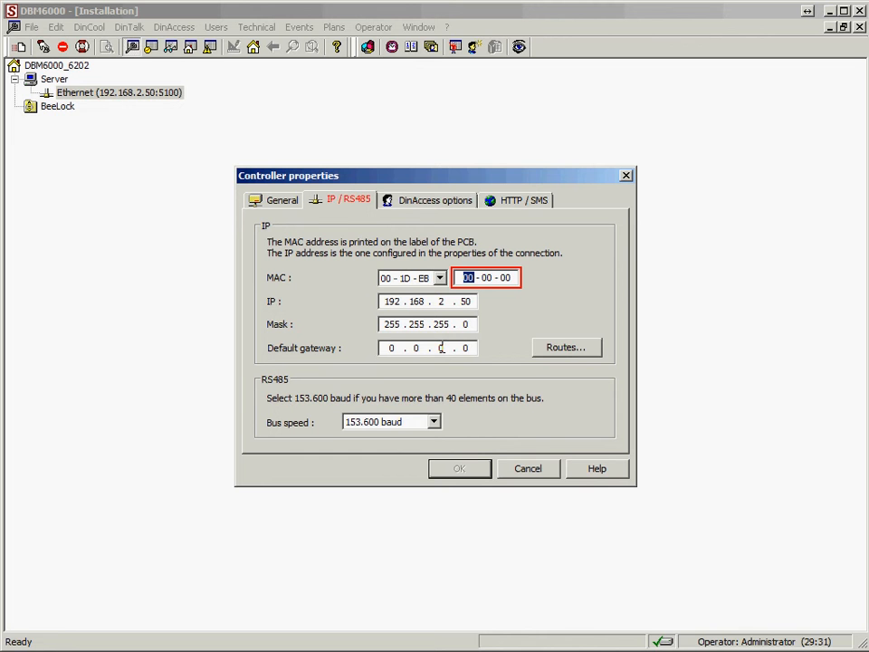
{"action": "left_click", "coordinate": [566, 349]}
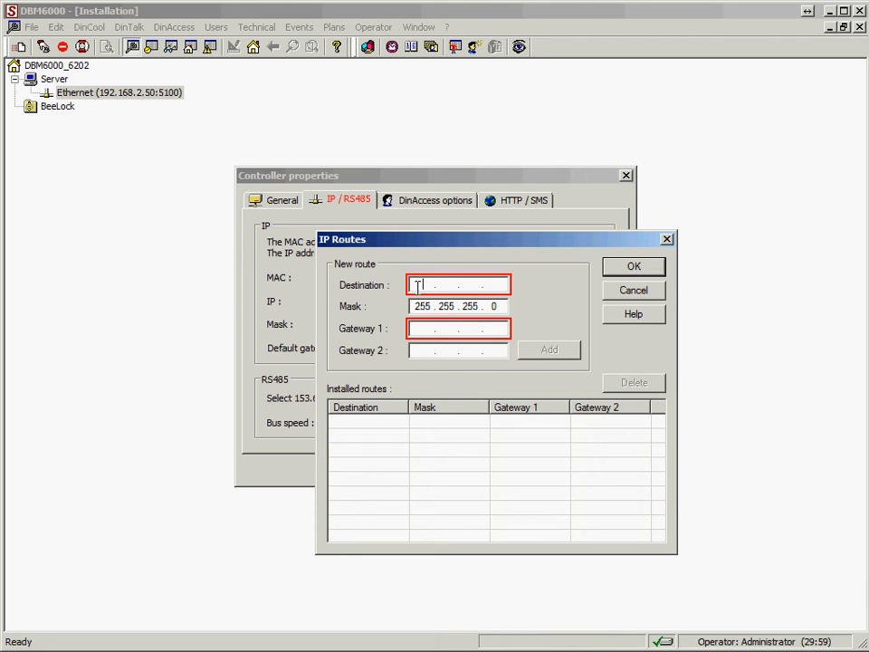
{"action": "type", "text": "192 . 168 . "}
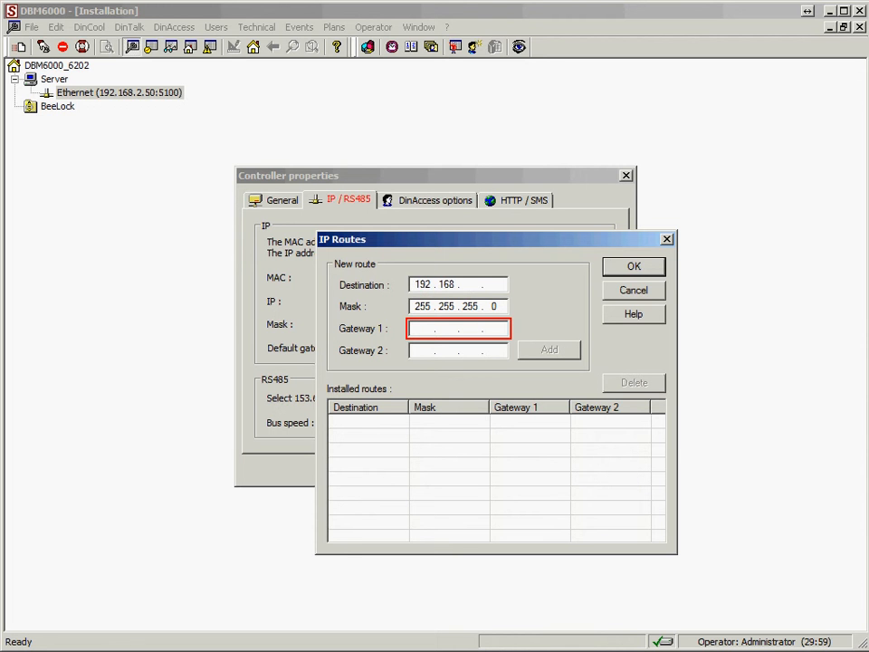
{"action": "type", "text": "3 . 0"}
{"action": "key", "text": "Tab"}
{"action": "key", "text": "Tab"}
{"action": "type", "text": "192 . 168 . 3"}
{"action": "key", "text": "BackSpace"}
{"action": "type", "text": "2.1"}
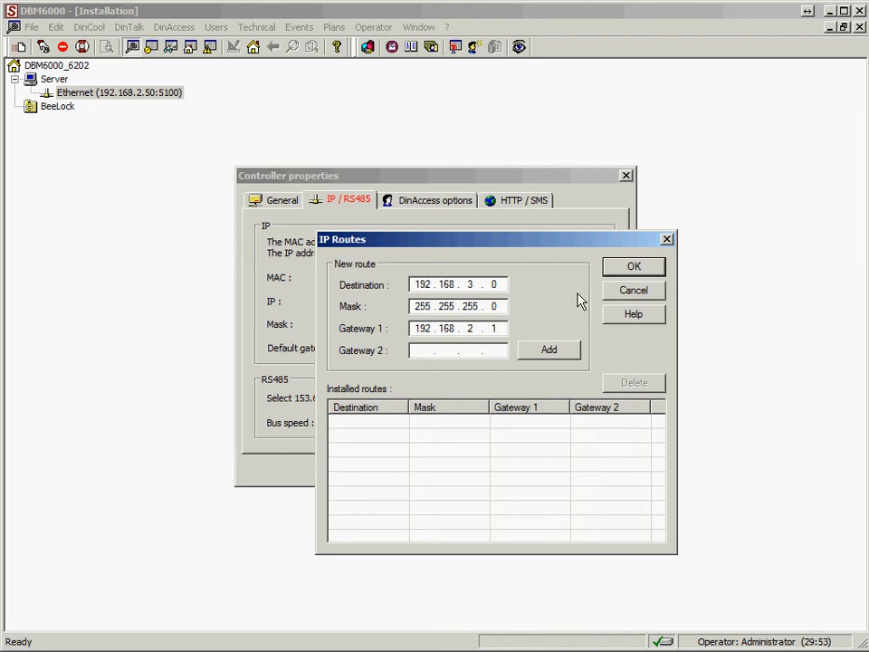
{"action": "left_click", "coordinate": [624, 291]}
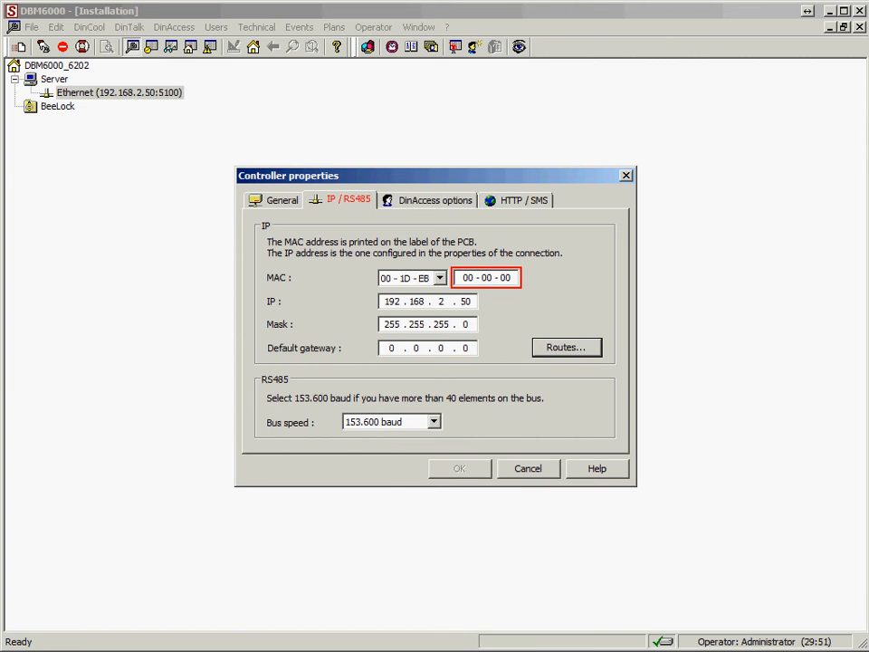
Step: Enter the controller MAC ending 02-01-6D, copied from the board label photo
{"action": "key", "text": "alt+Tab"}
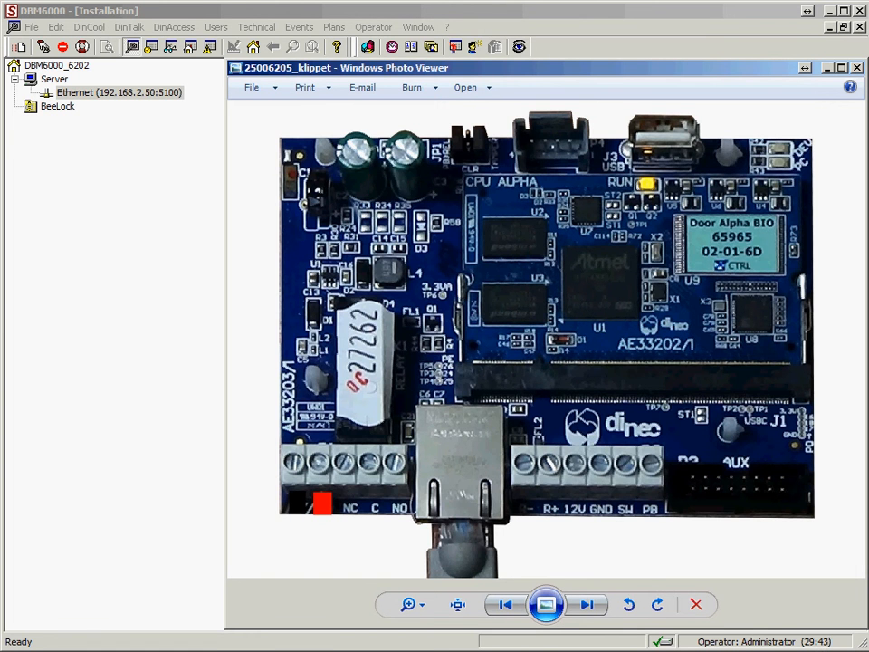
{"action": "left_click_drag", "start_coordinate": [427, 69], "coordinate": [868, 58]}
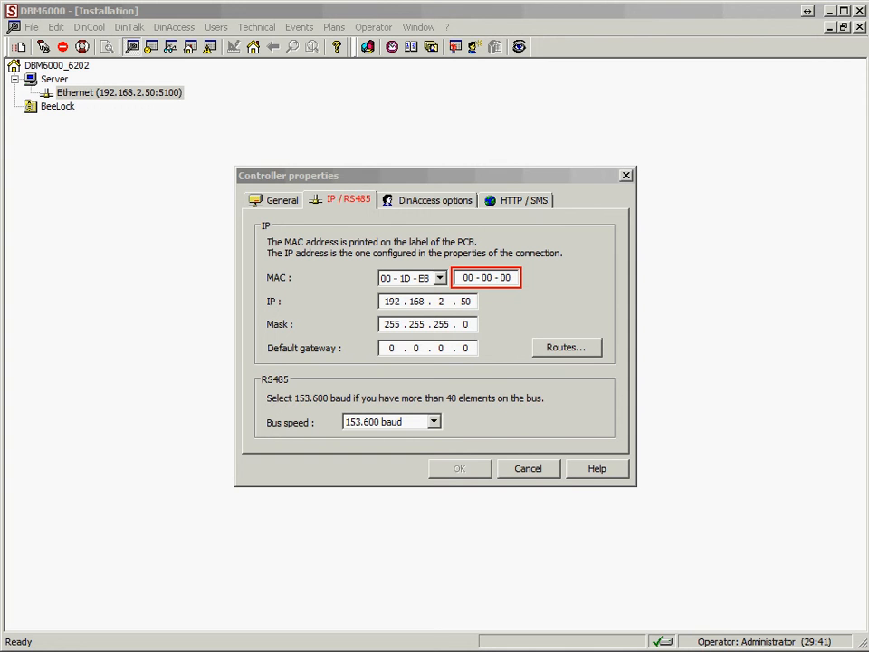
{"action": "left_click", "coordinate": [510, 277]}
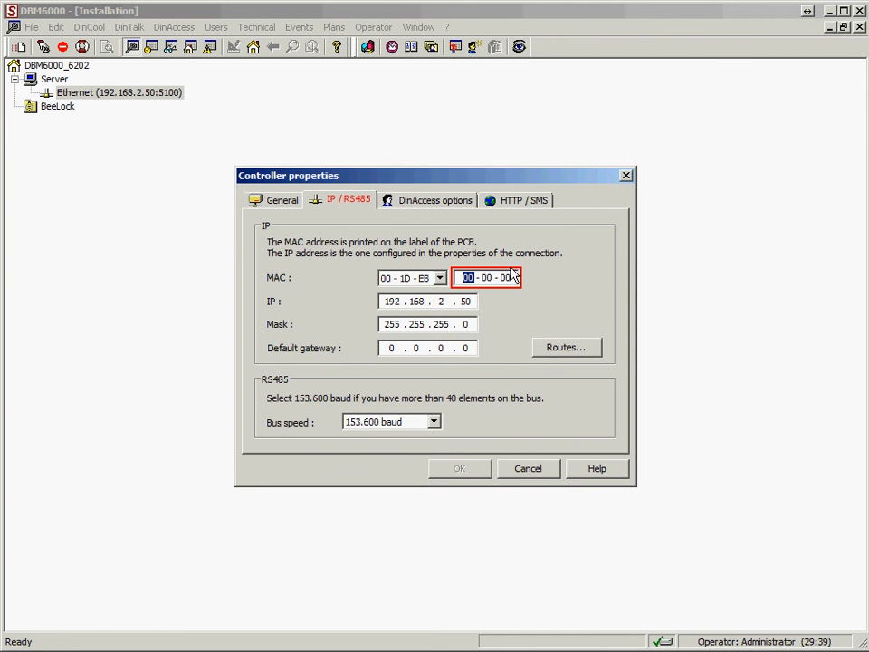
{"action": "type", "text": "02 - 01 - "}
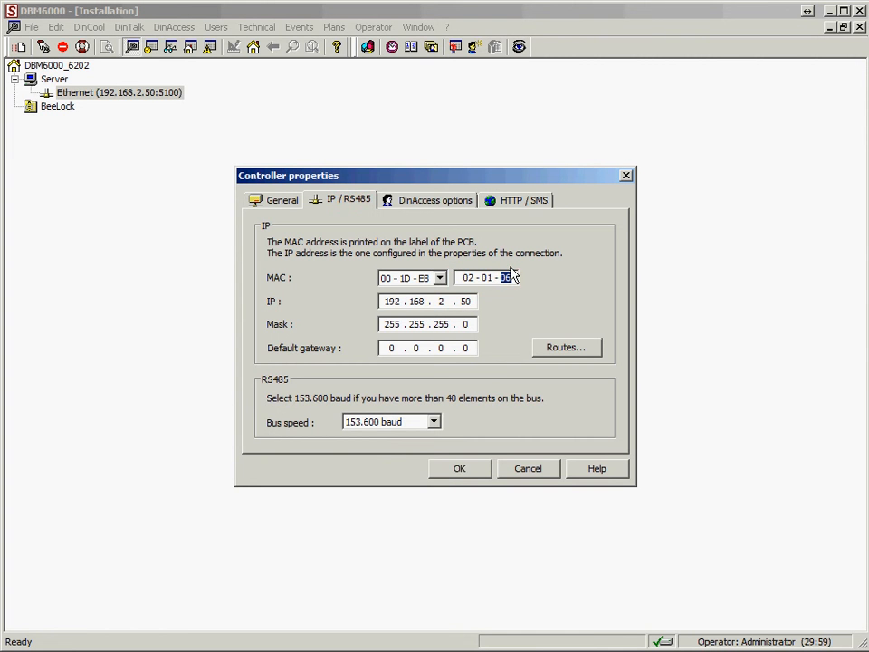
{"action": "type", "text": "0D"}
Step: Save Master under Ethernet and acknowledge the flash reminder and 30-day expiry warning
{"action": "left_click", "coordinate": [459, 472]}
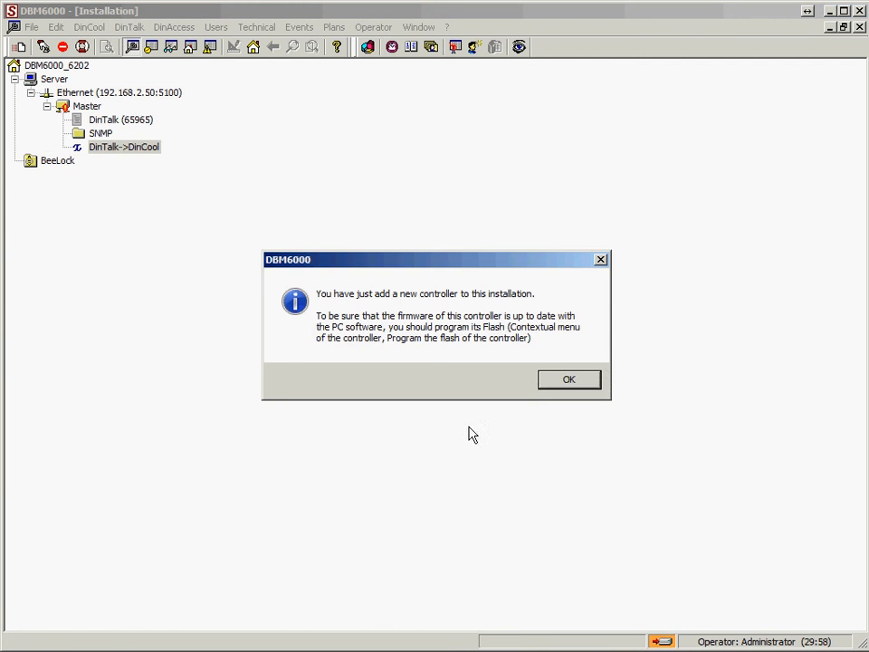
{"action": "left_click", "coordinate": [552, 380]}
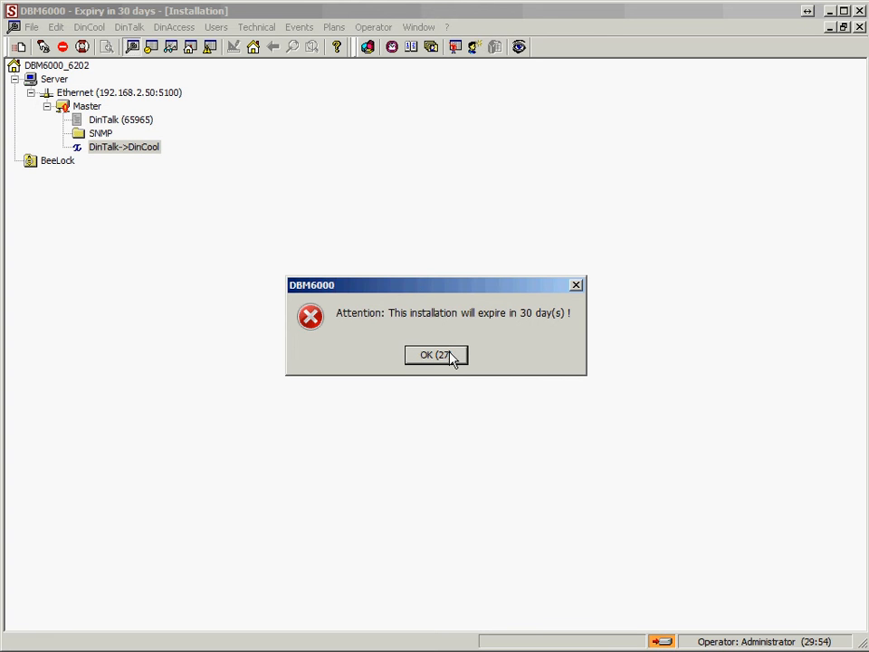
{"action": "left_click", "coordinate": [452, 356]}
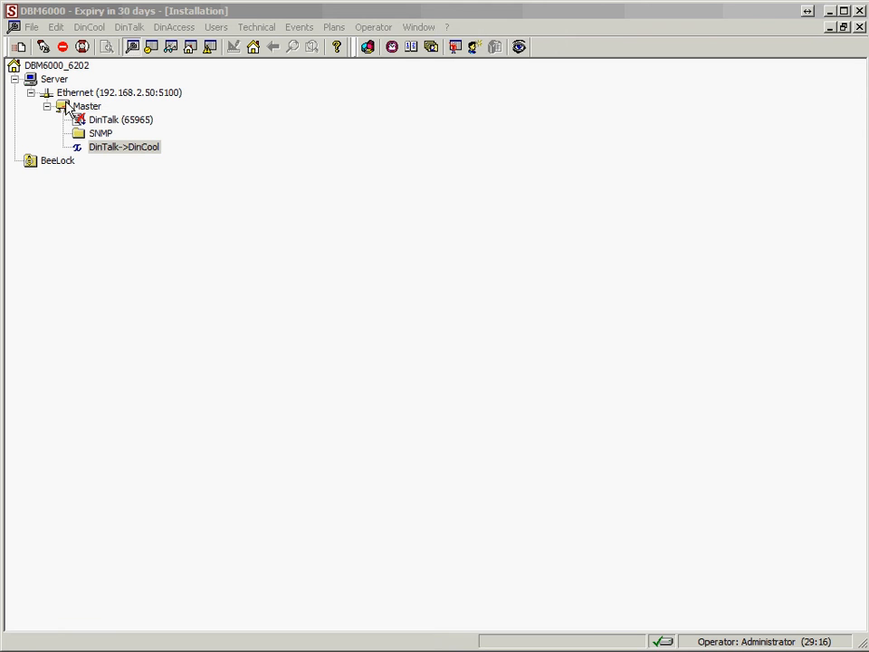
Step: Burn Master's flash with ARM.pkg from the DBM6000 V2_3 Flash folder
{"action": "right_click", "coordinate": [65, 110]}
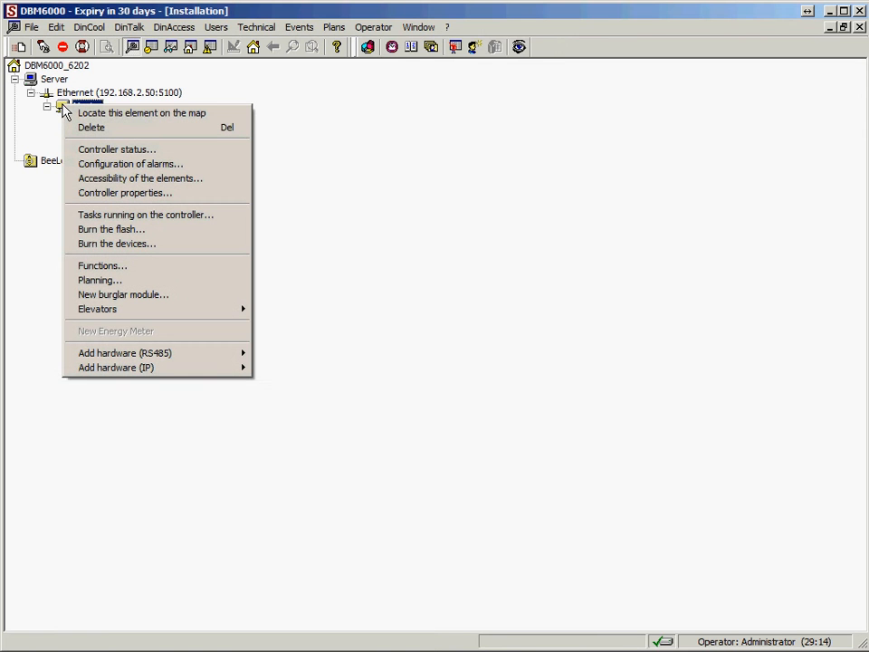
{"action": "left_click", "coordinate": [105, 229]}
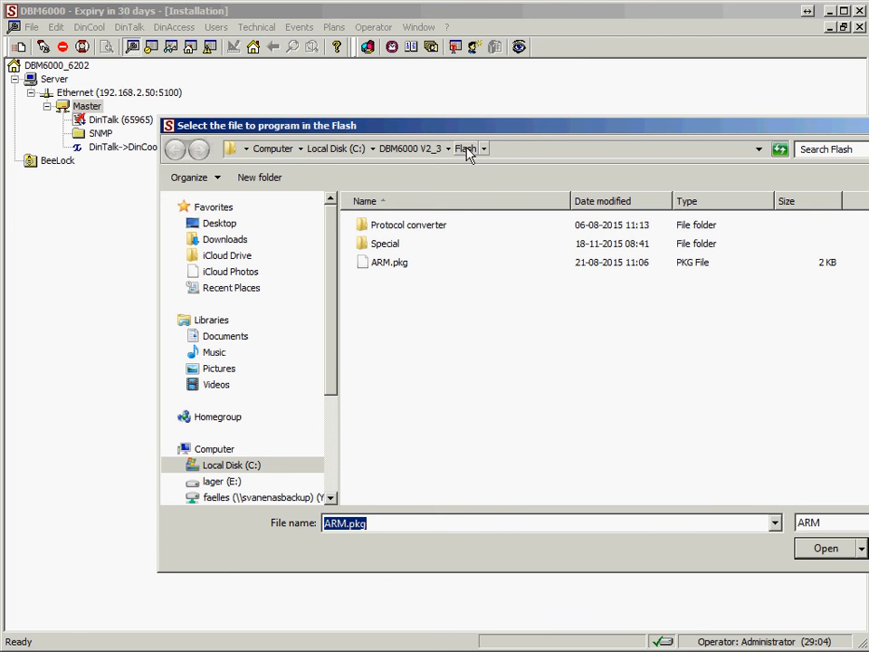
{"action": "left_click", "coordinate": [382, 264]}
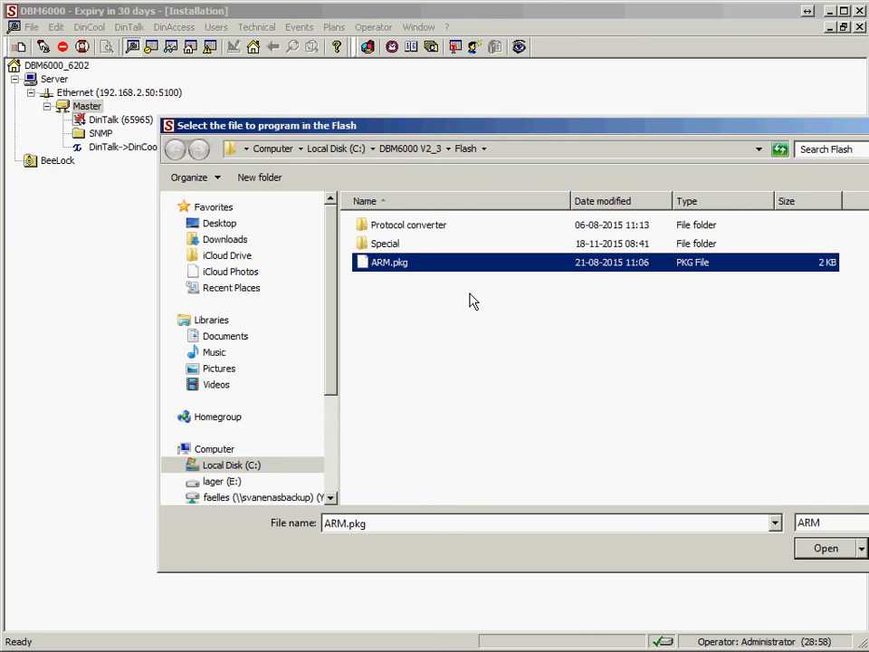
{"action": "left_click", "coordinate": [846, 548]}
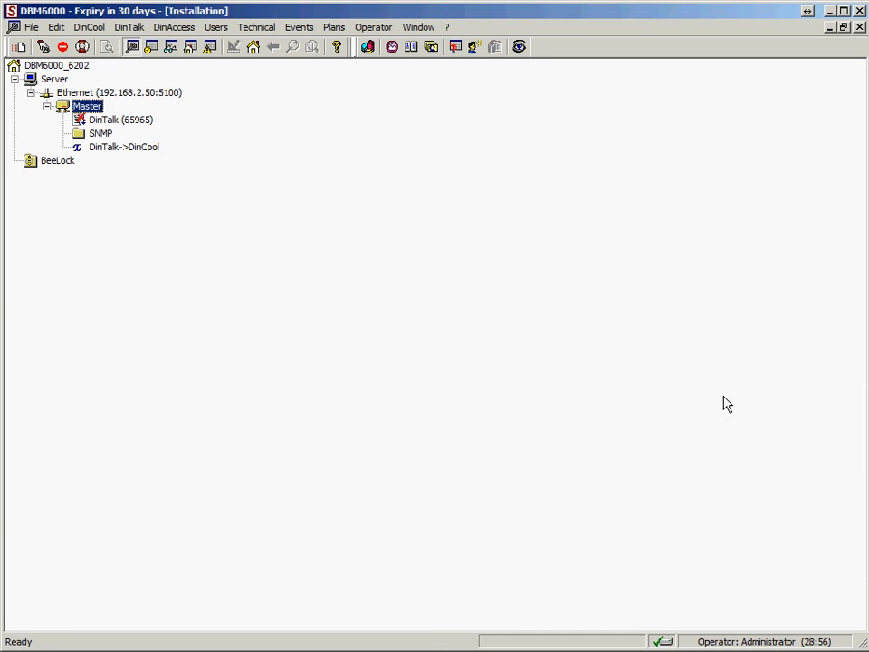
Step: Add an IP access module under Master named Door with serial number 65965
{"action": "right_click", "coordinate": [66, 110]}
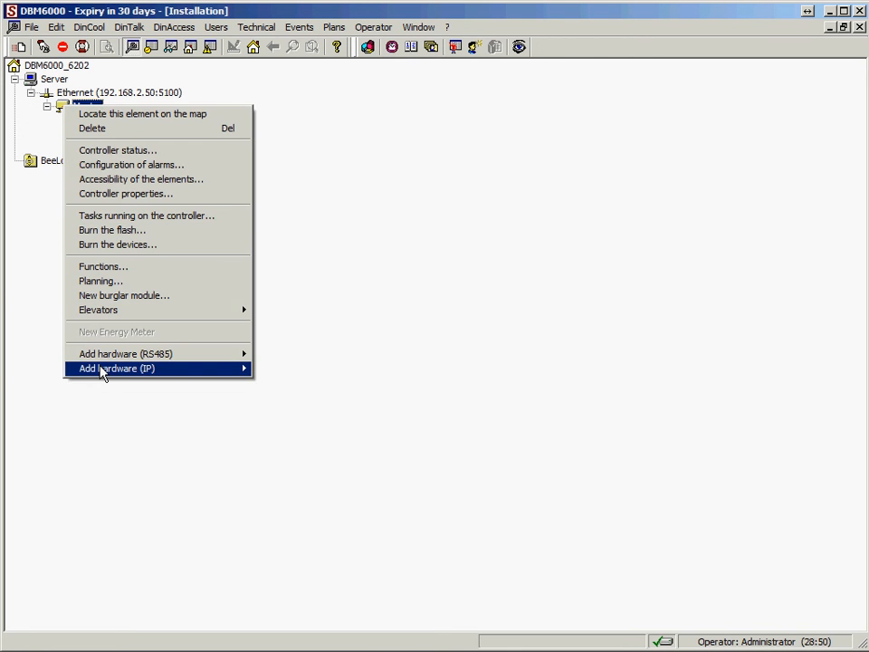
{"action": "mouse_move", "coordinate": [102, 373]}
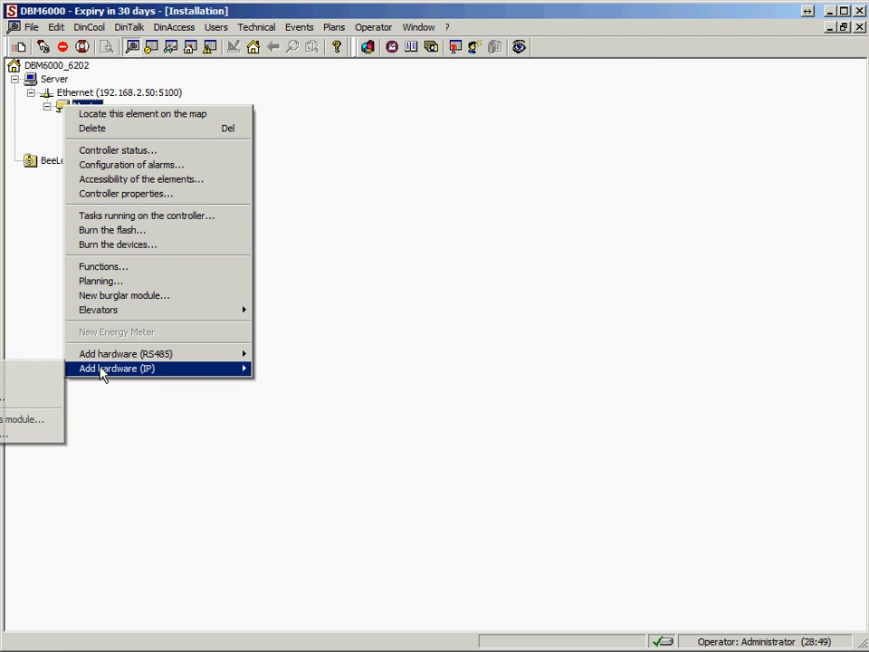
{"action": "left_click", "coordinate": [27, 368]}
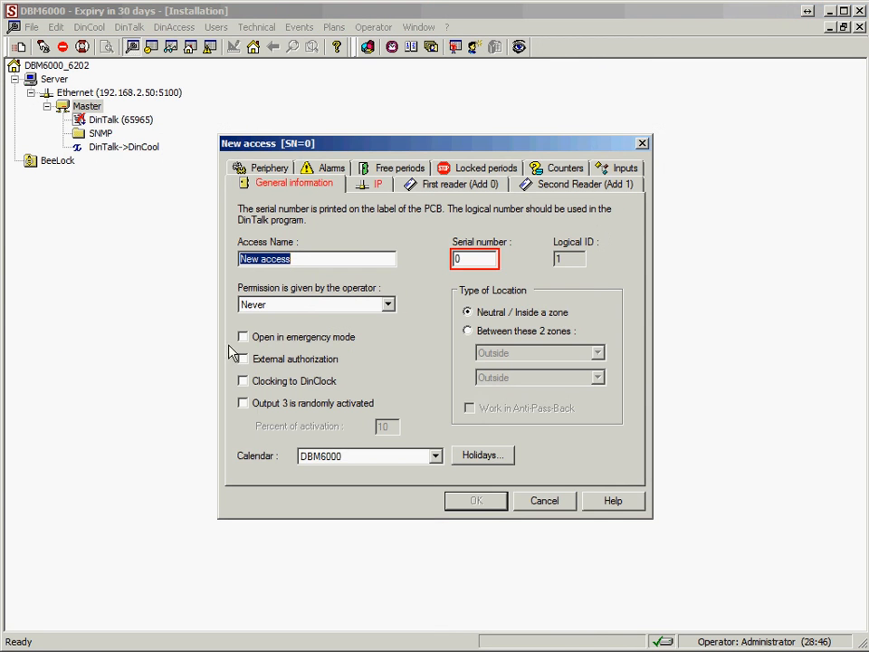
{"action": "type", "text": "Door"}
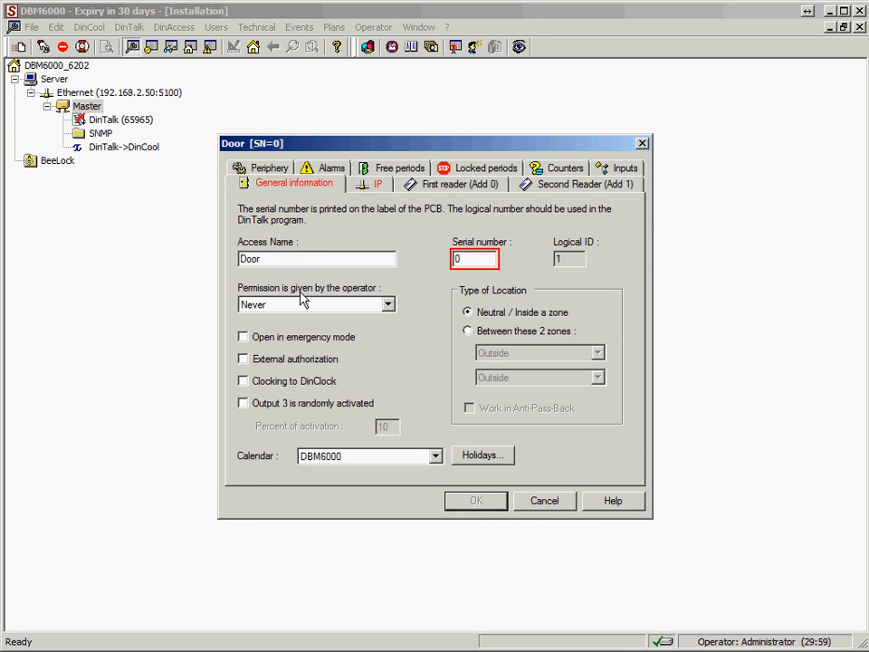
{"action": "double_click", "coordinate": [471, 261]}
{"action": "type", "text": "65965"}
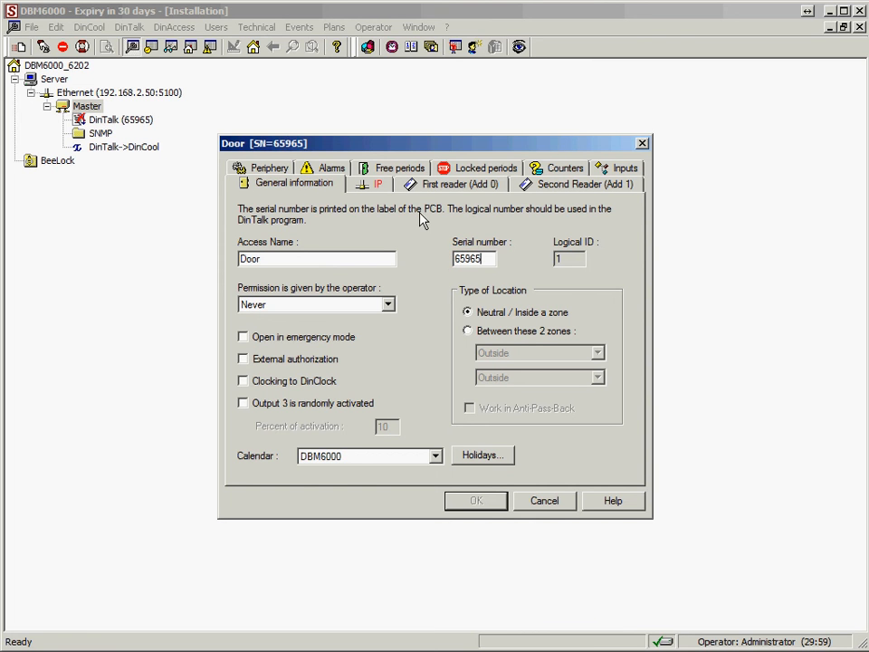
Step: Give Door MAC suffix 02-01-6D and IP 192.168.2.50, and confirm
{"action": "left_click", "coordinate": [375, 185]}
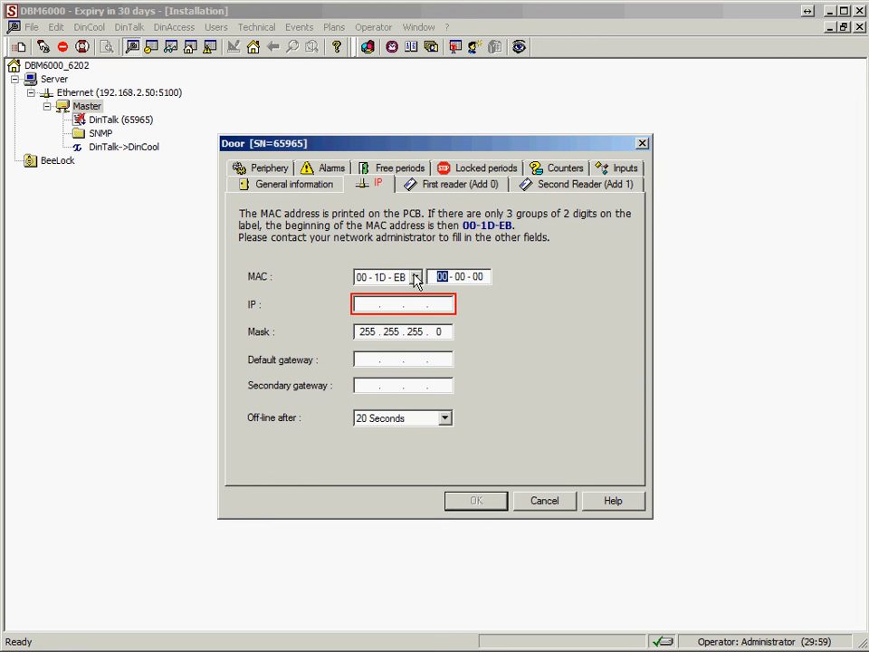
{"action": "type", "text": "0201"}
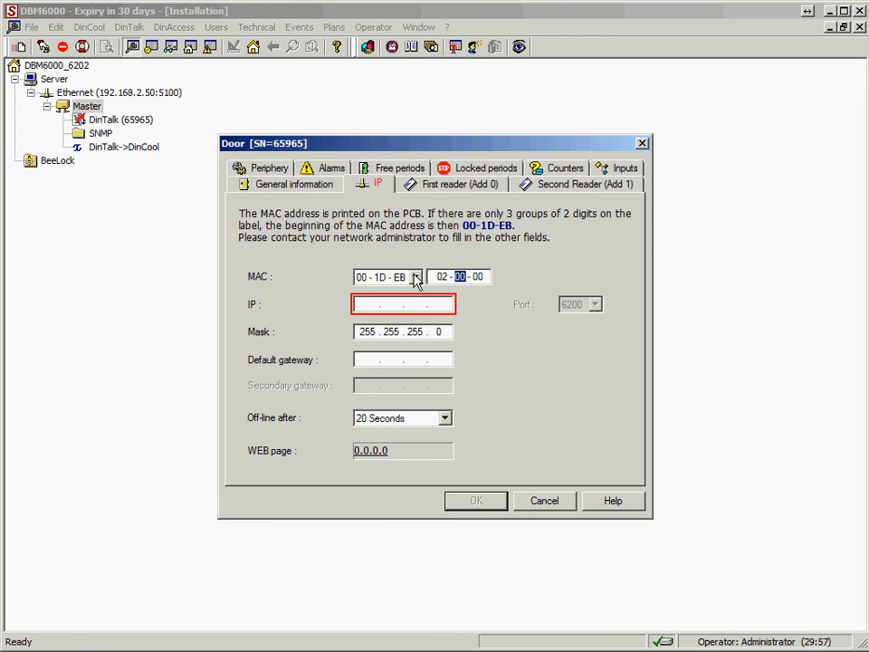
{"action": "type", "text": "D"}
{"action": "left_click", "coordinate": [364, 304]}
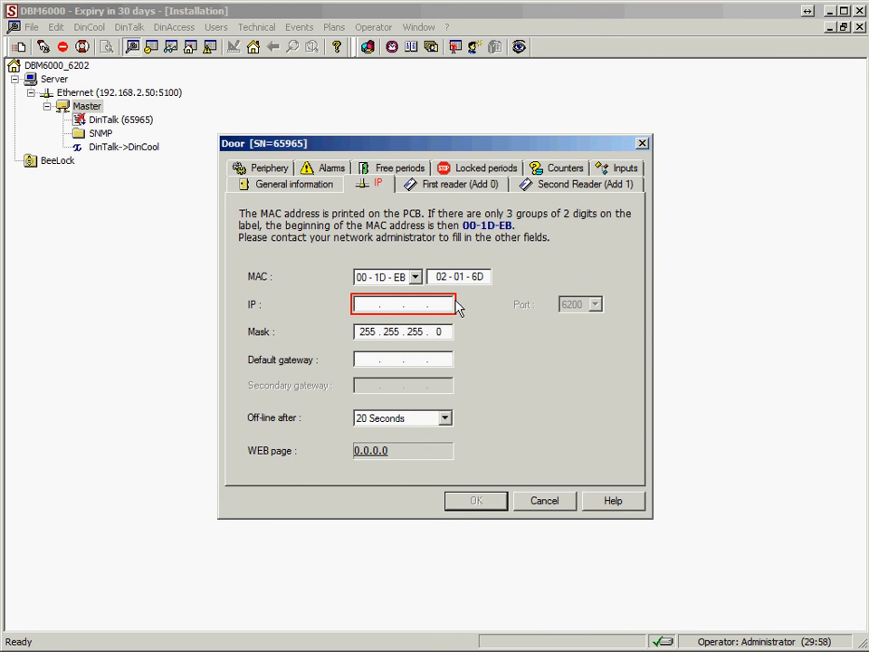
{"action": "type", "text": "192 . 168 . "}
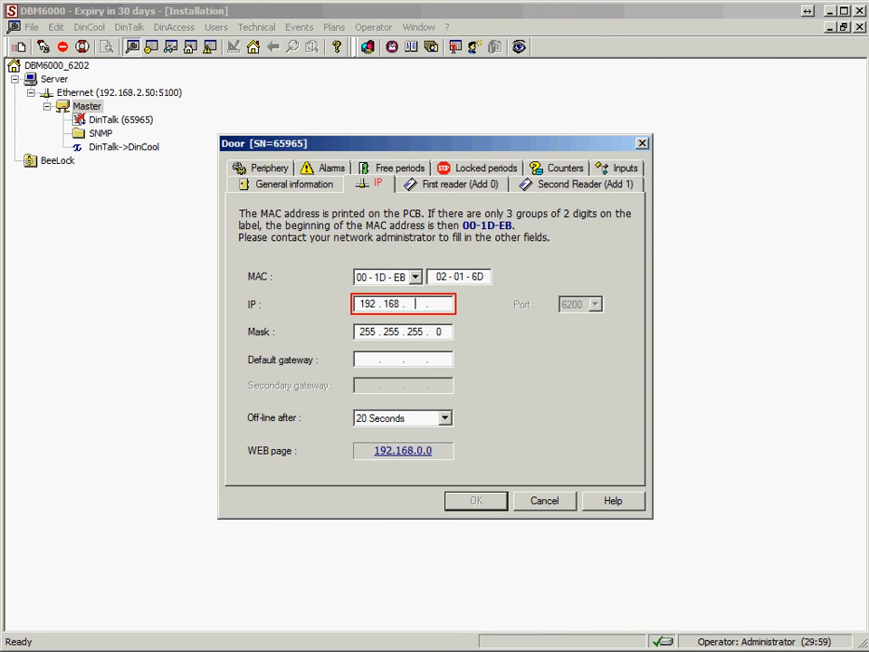
{"action": "type", "text": "2 . 50"}
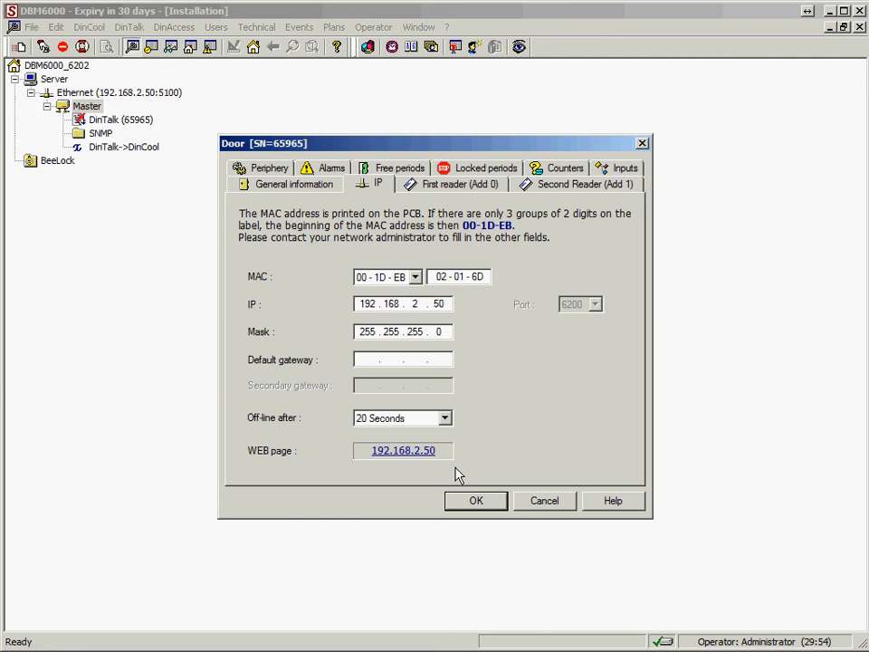
{"action": "left_click", "coordinate": [465, 505]}
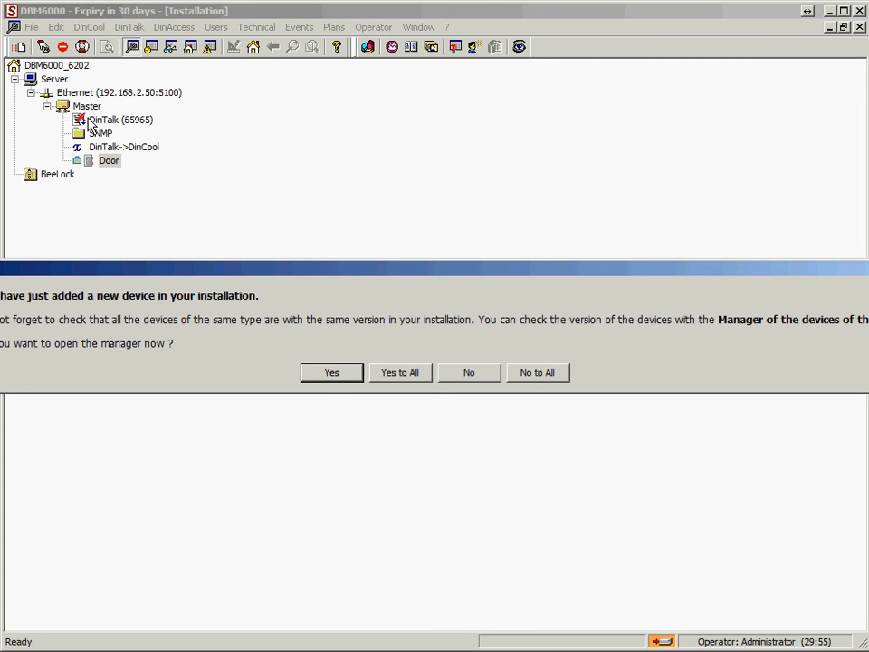
Step: Confirm in the Burn manager that Master and Door are both at version 2.43, then close it
{"action": "left_click", "coordinate": [331, 376]}
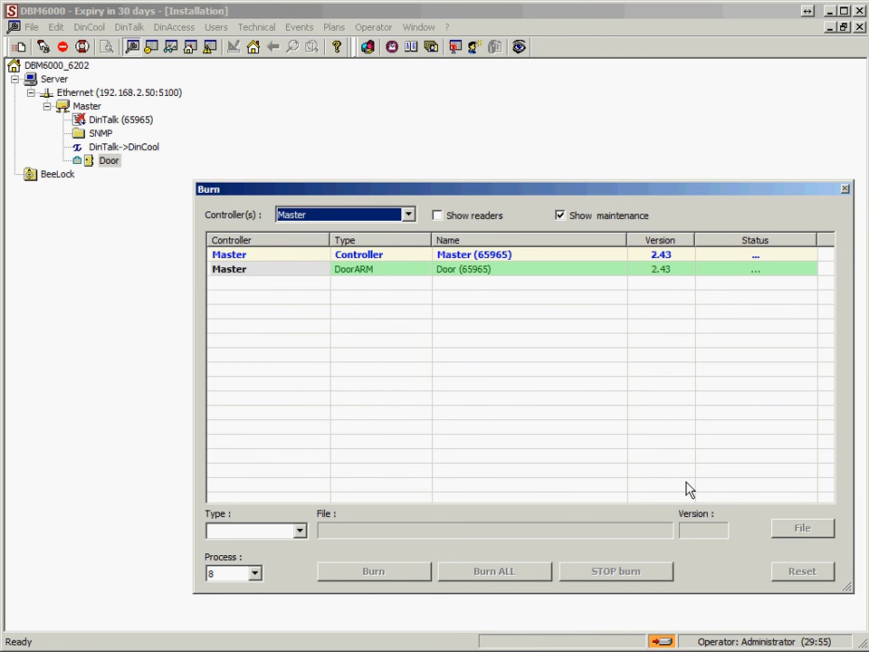
{"action": "left_click", "coordinate": [845, 189]}
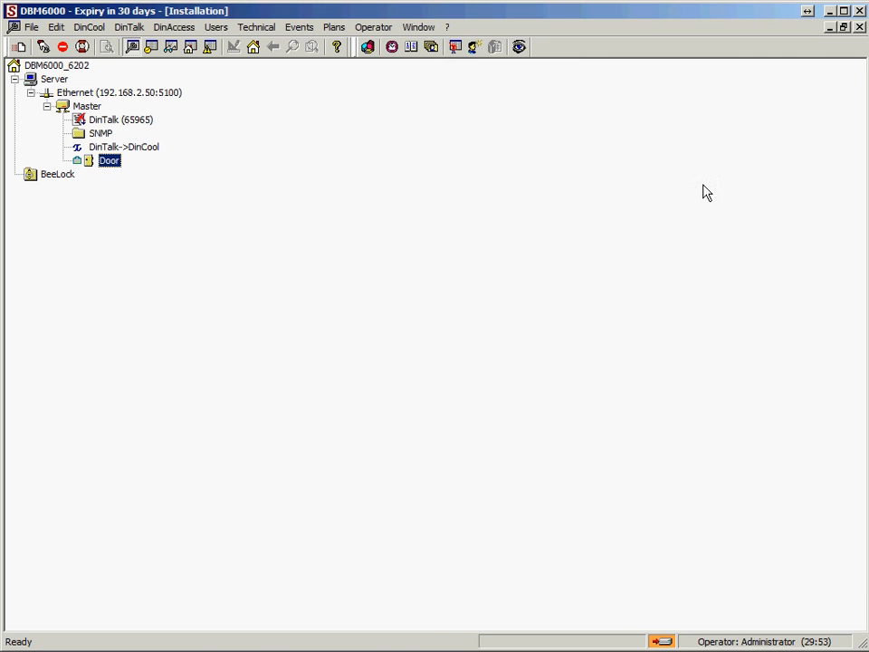
{"action": "right_click", "coordinate": [88, 108]}
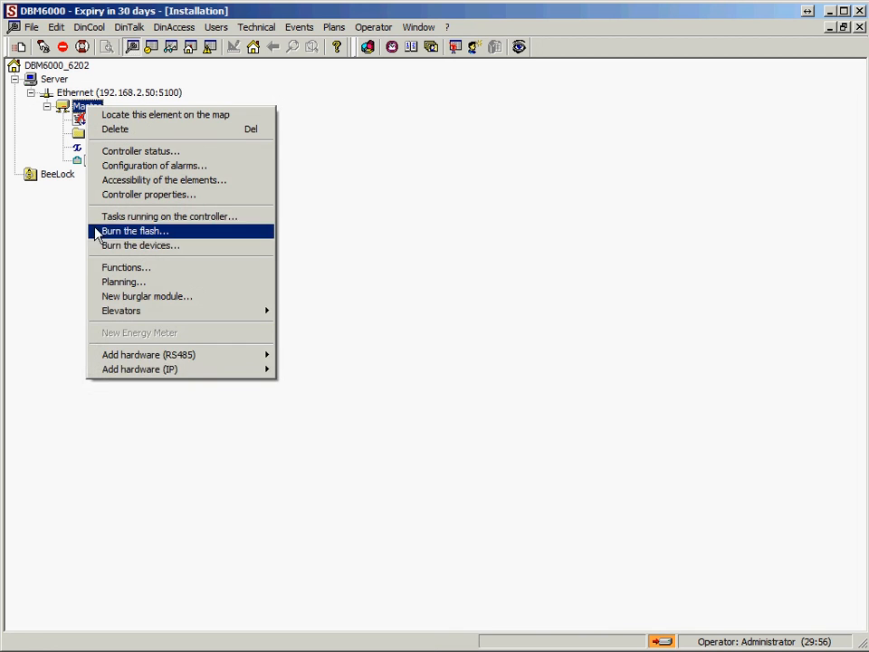
{"action": "mouse_move", "coordinate": [117, 377]}
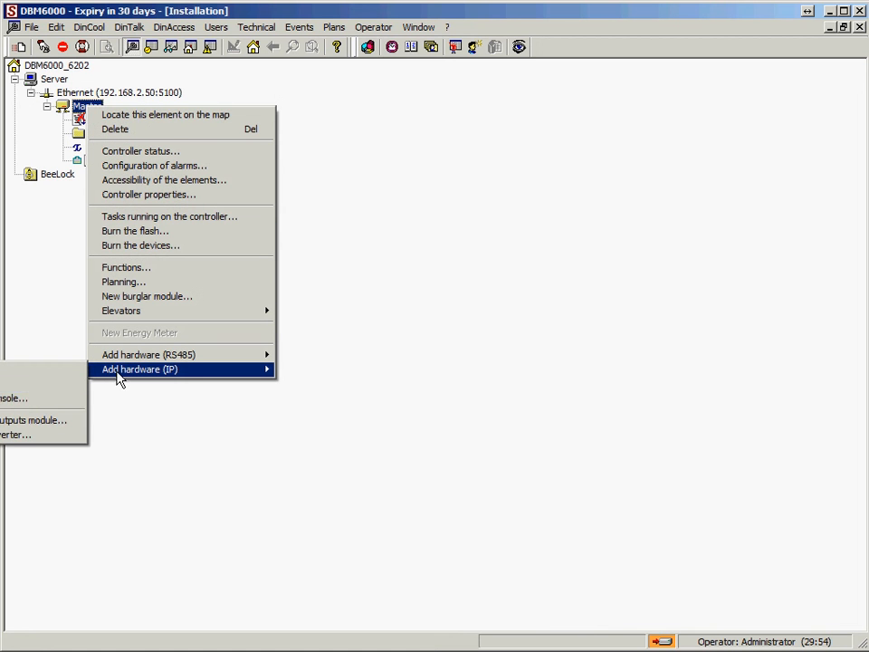
{"action": "left_click", "coordinate": [13, 370]}
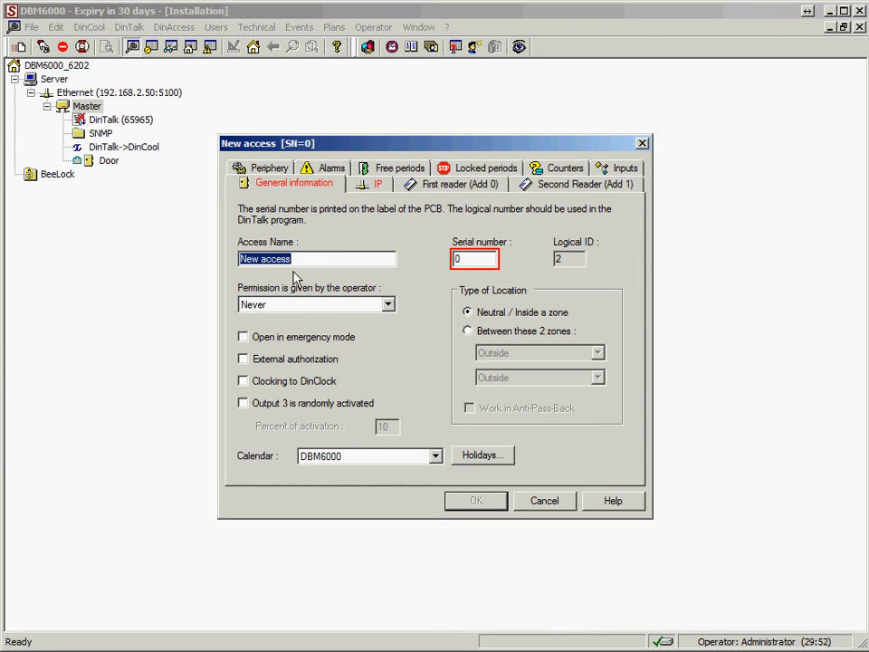
{"action": "type", "text": "Dfdf"}
{"action": "left_click", "coordinate": [465, 259]}
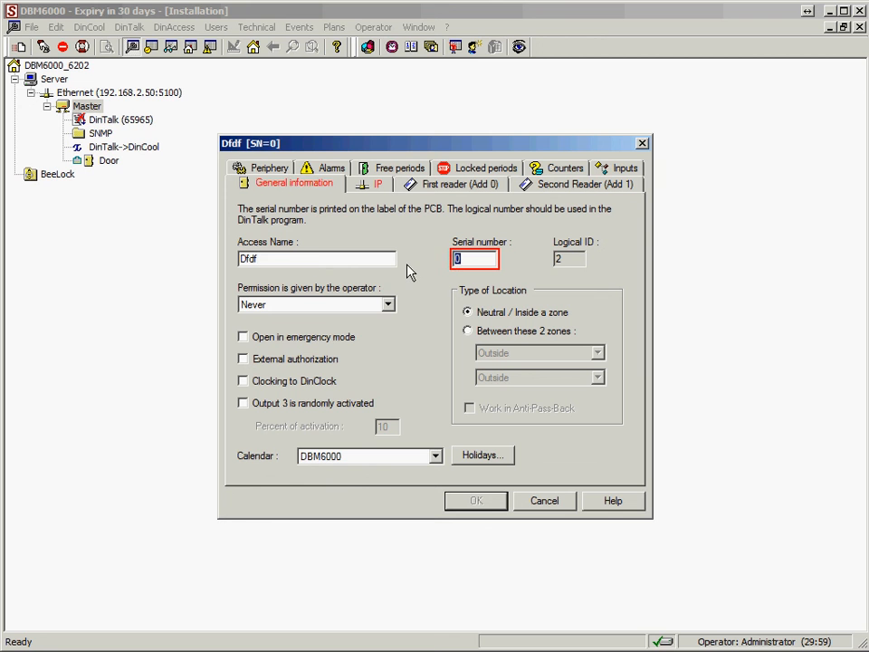
{"action": "type", "text": "432"}
{"action": "left_click", "coordinate": [366, 183]}
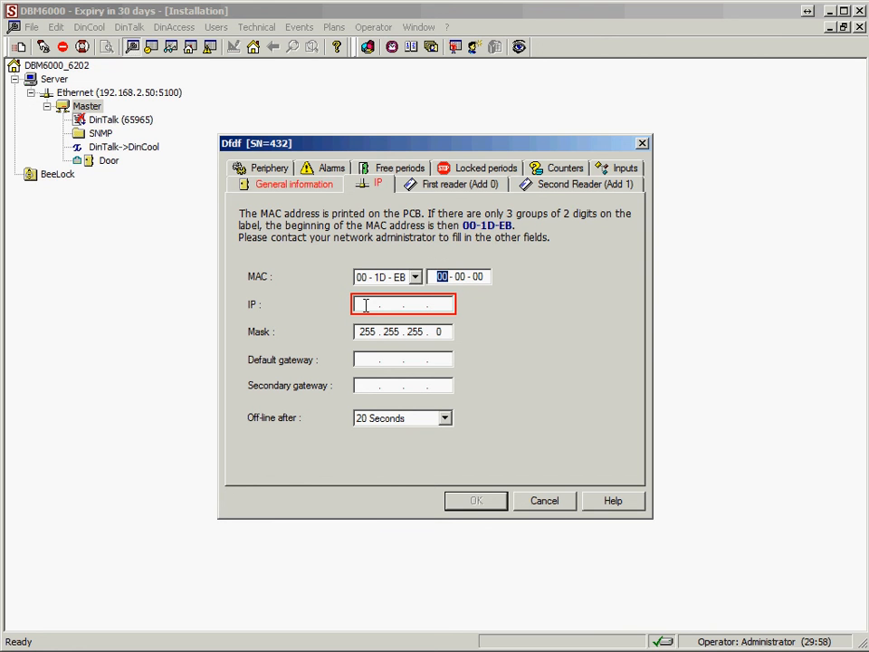
{"action": "left_click", "coordinate": [415, 277]}
{"action": "left_click", "coordinate": [416, 279]}
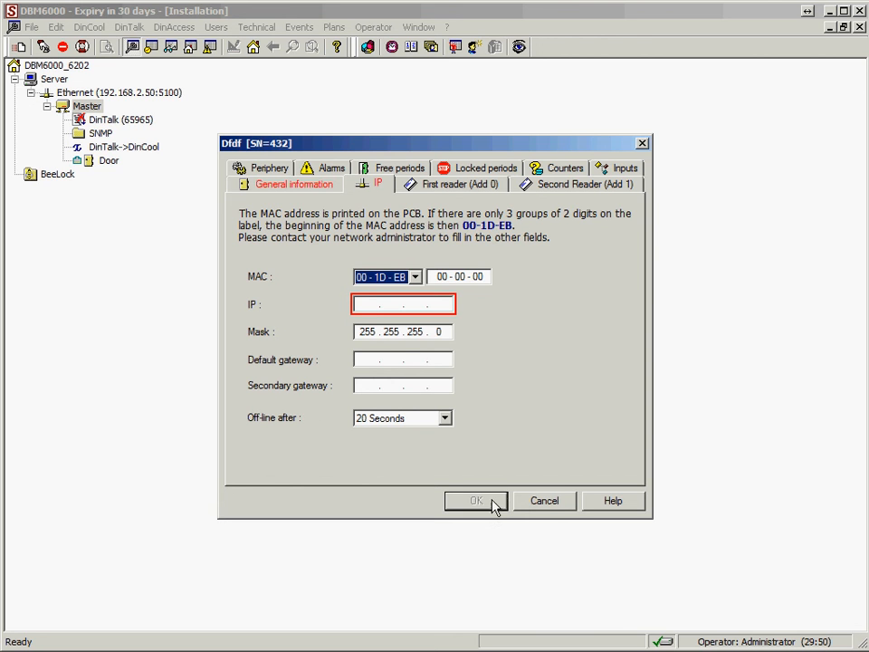
{"action": "left_click", "coordinate": [547, 503]}
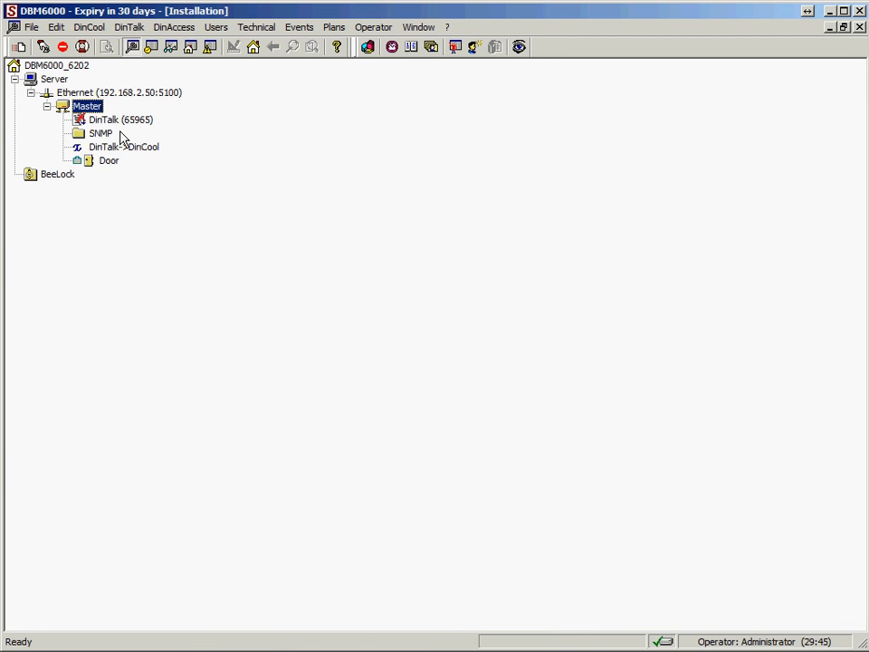
Step: Show Master's IP / RS485 properties beside the Help topic noting the remote port must be 5100
{"action": "double_click", "coordinate": [88, 108]}
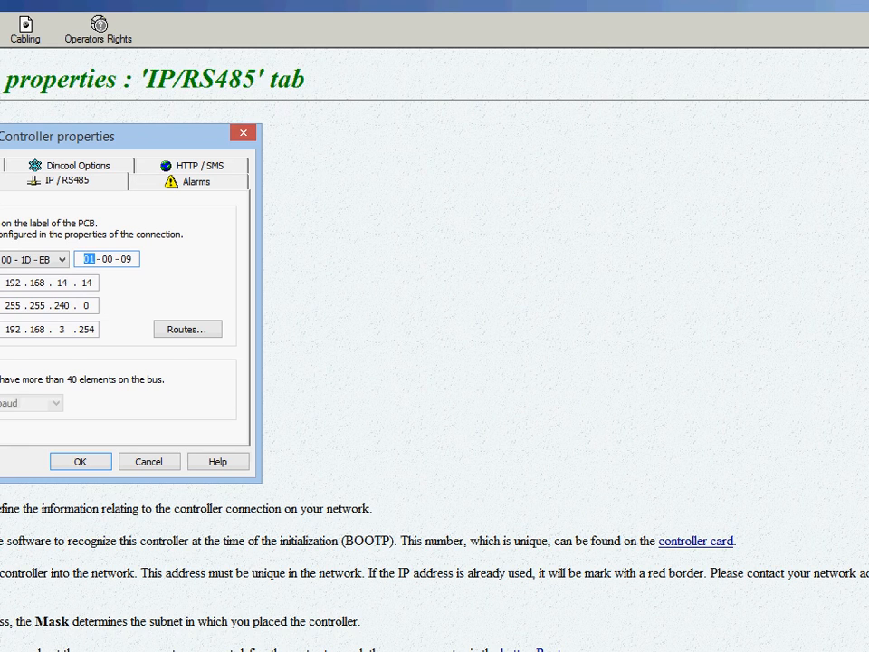
{"action": "left_click_drag", "start_coordinate": [868, 1], "coordinate": [375, 354]}
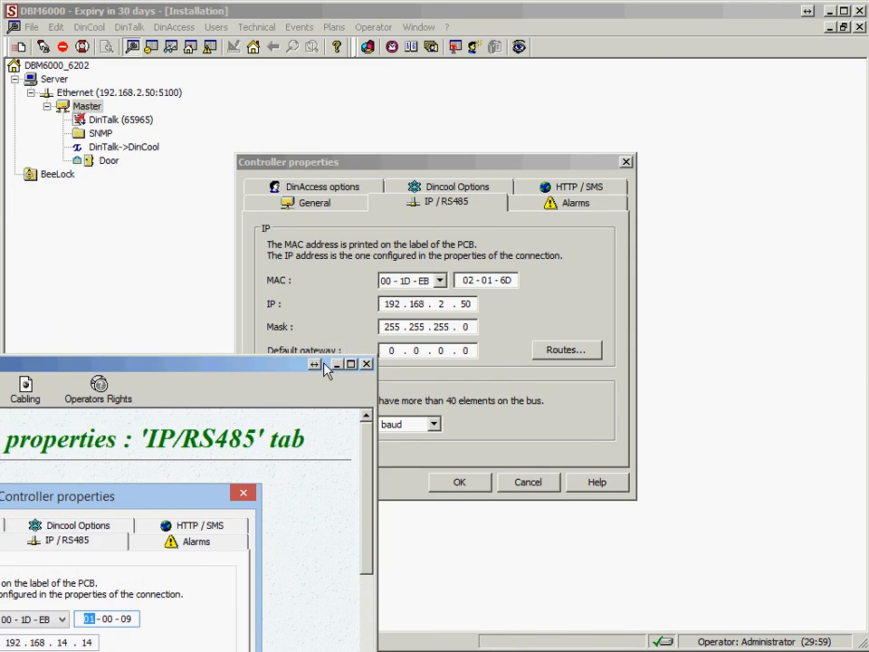
{"action": "left_click_drag", "start_coordinate": [272, 361], "coordinate": [698, 86]}
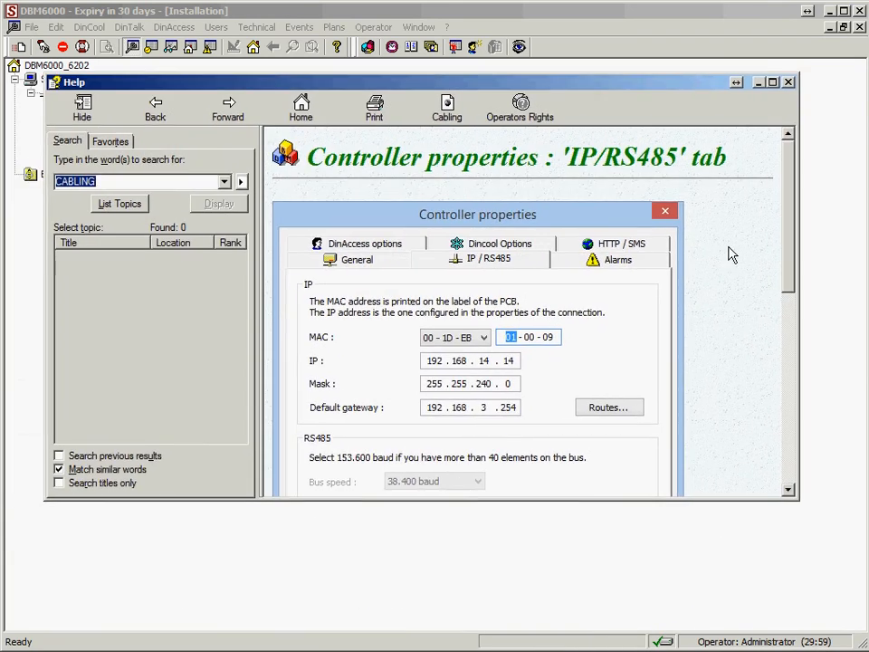
{"action": "left_click_drag", "start_coordinate": [785, 256], "coordinate": [811, 474]}
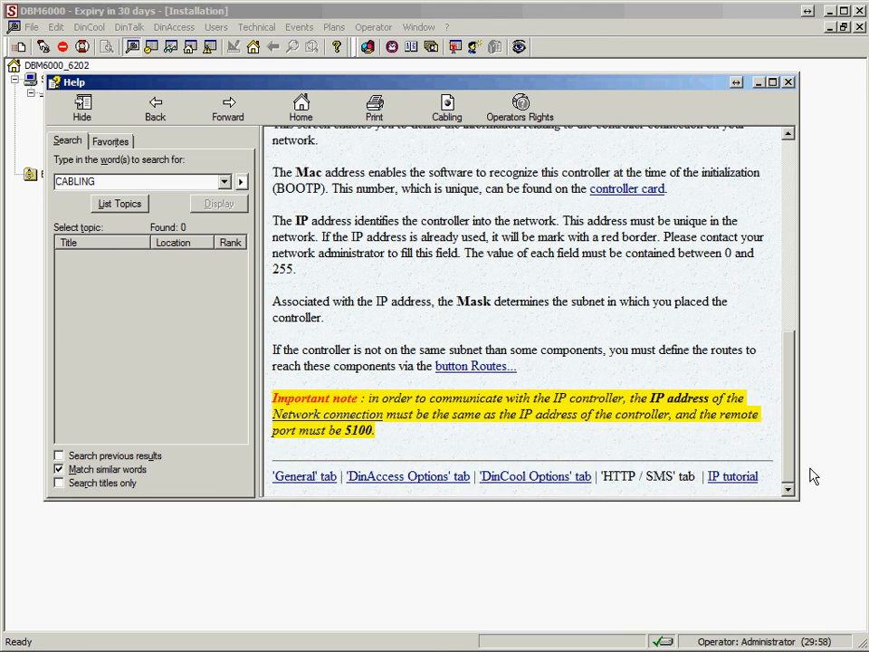
Step: Read through the TCP/IP tutorial, then close Help and cancel Master's Controller properties
{"action": "left_click", "coordinate": [735, 479]}
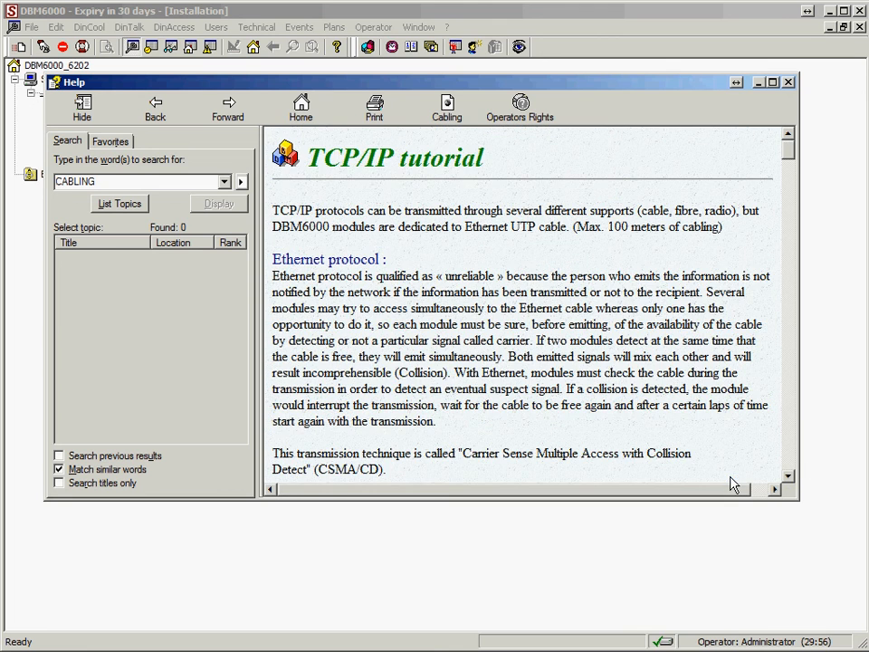
{"action": "left_click_drag", "start_coordinate": [790, 157], "coordinate": [790, 236]}
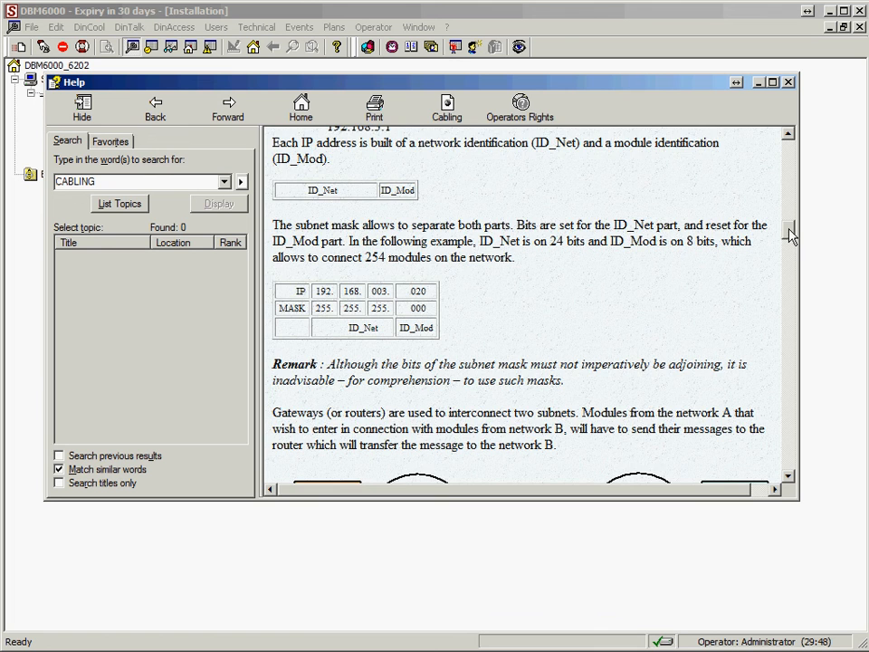
{"action": "left_click_drag", "start_coordinate": [790, 233], "coordinate": [790, 255]}
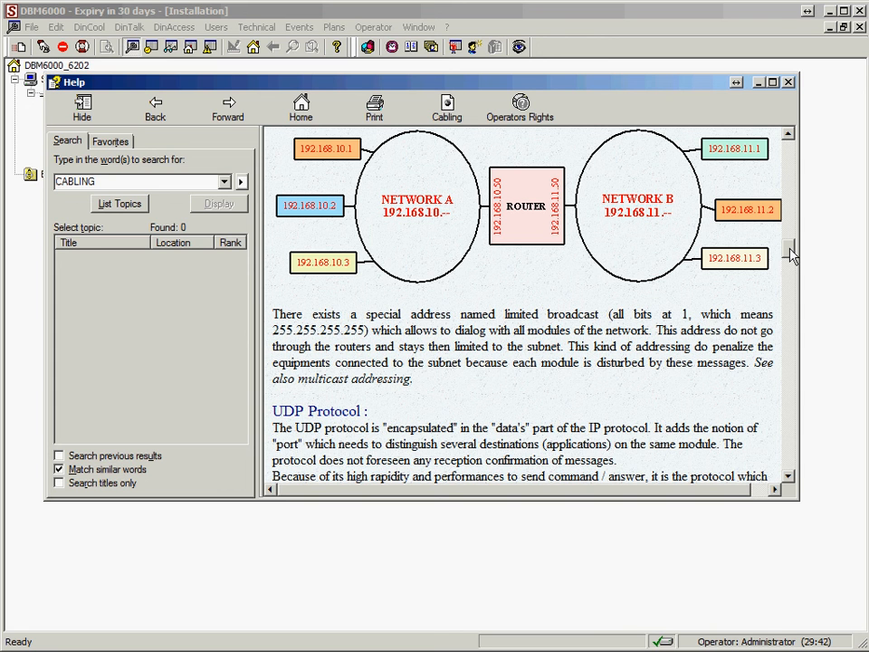
{"action": "left_click_drag", "start_coordinate": [790, 256], "coordinate": [777, 440]}
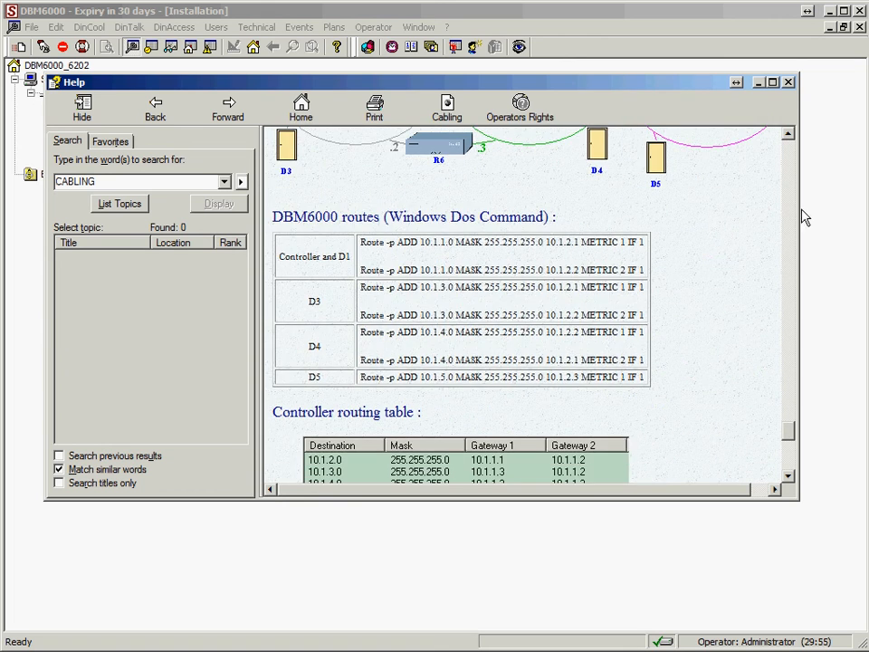
{"action": "left_click", "coordinate": [788, 82]}
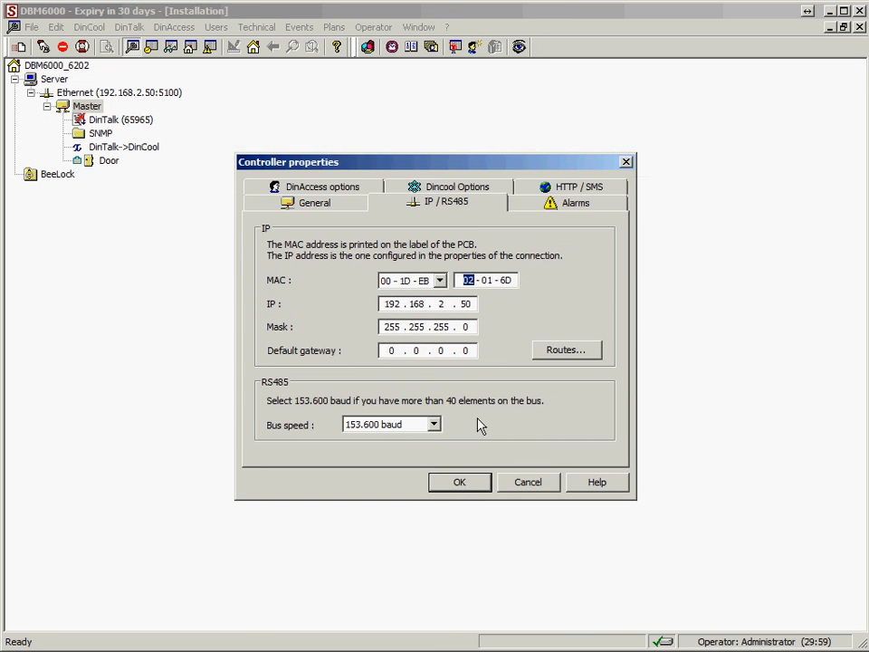
{"action": "left_click", "coordinate": [522, 487]}
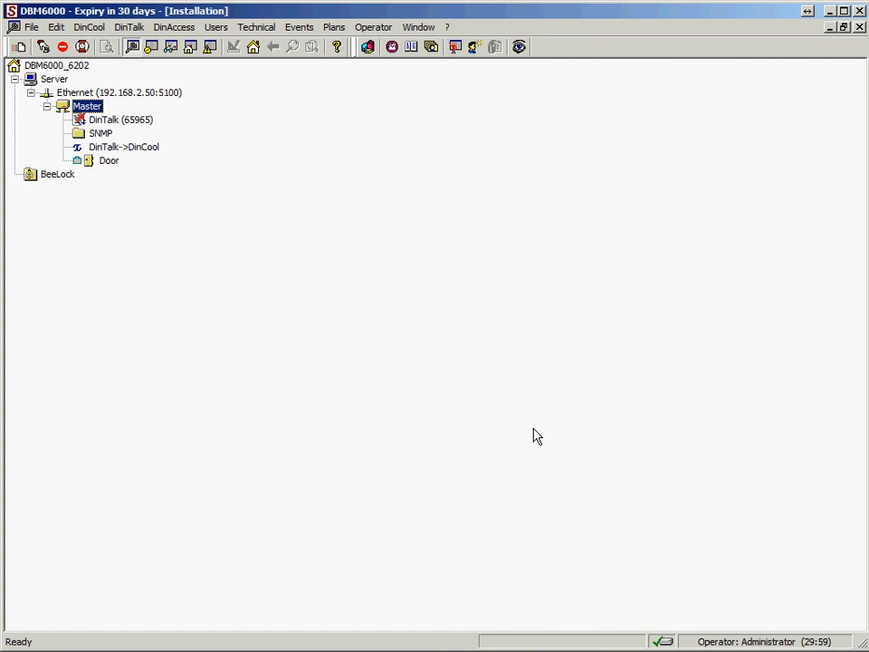